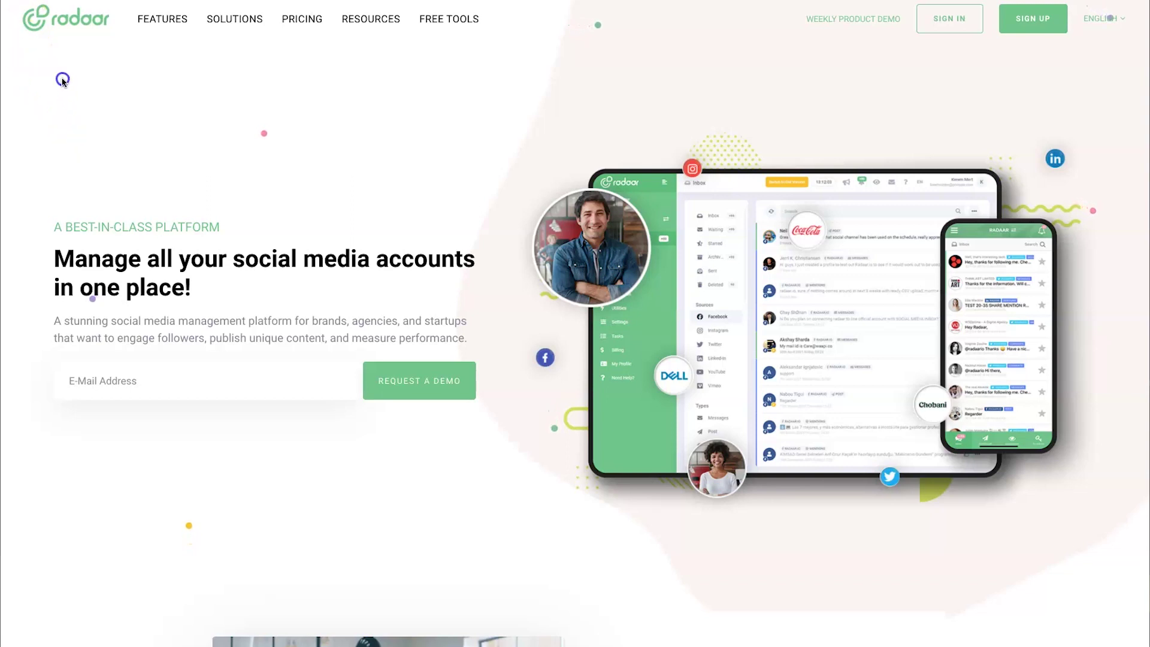
# Step: Open RADAAR's Features page and review the feature cards from Workspaces through URL Shortener
pyautogui.scroll(-1, 63, 78)
pyautogui.scroll(-2, 62, 79)
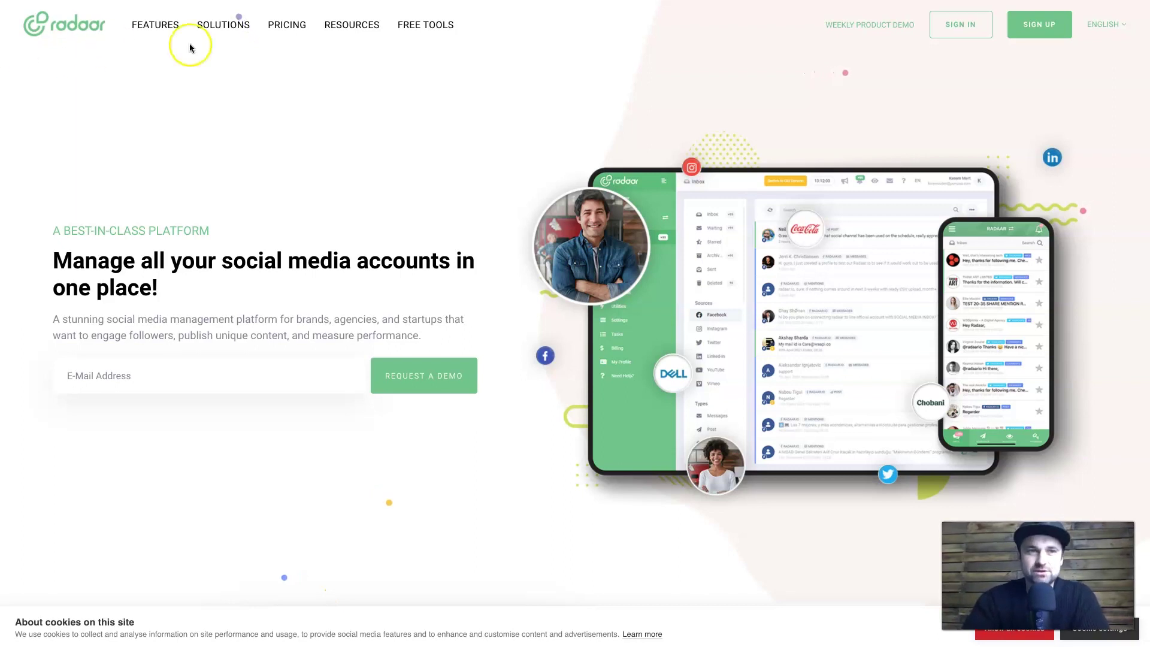
pyautogui.click(148, 38)
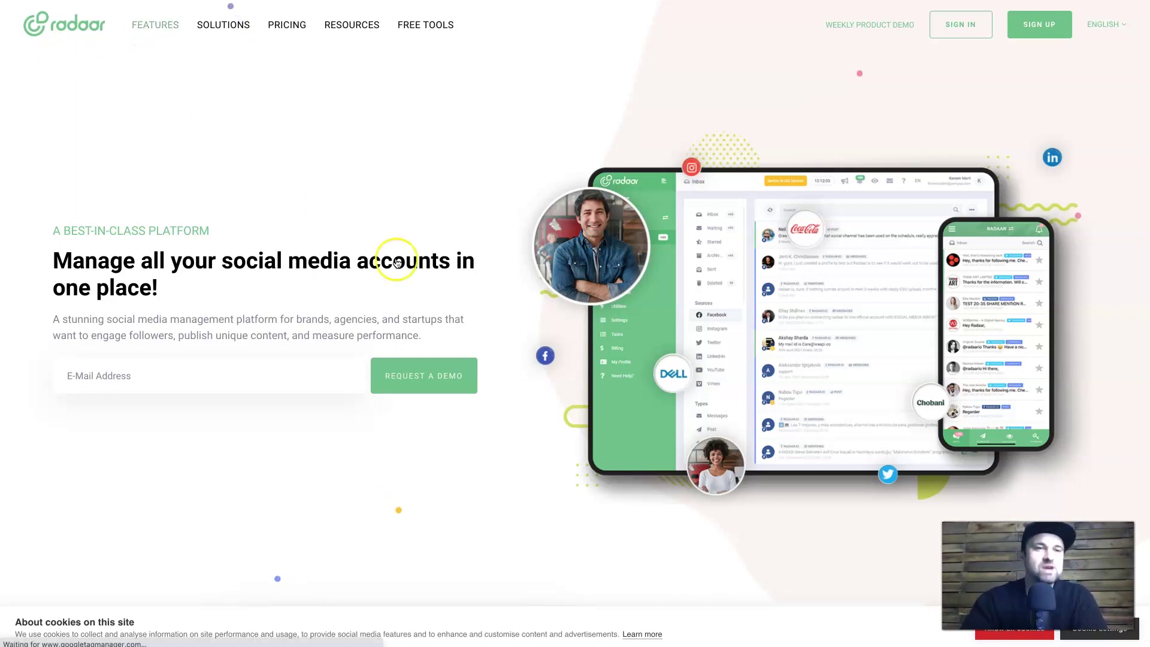
pyautogui.scroll(-10, 413, 277)
pyautogui.scroll(1, 415, 279)
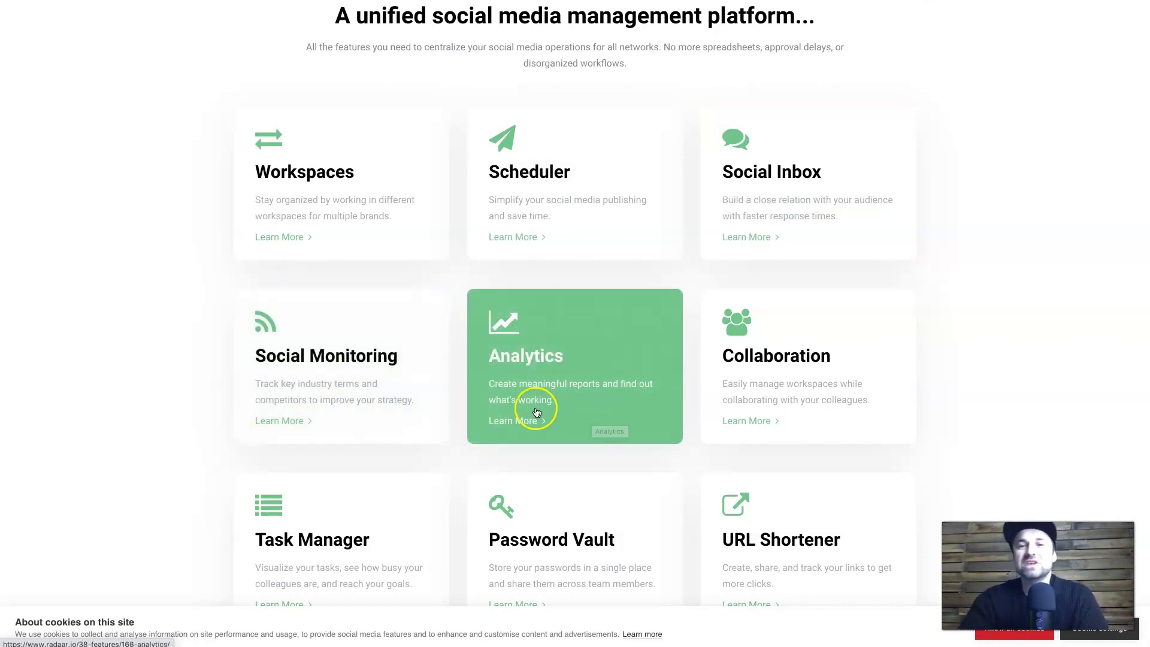
pyautogui.scroll(-2, 324, 515)
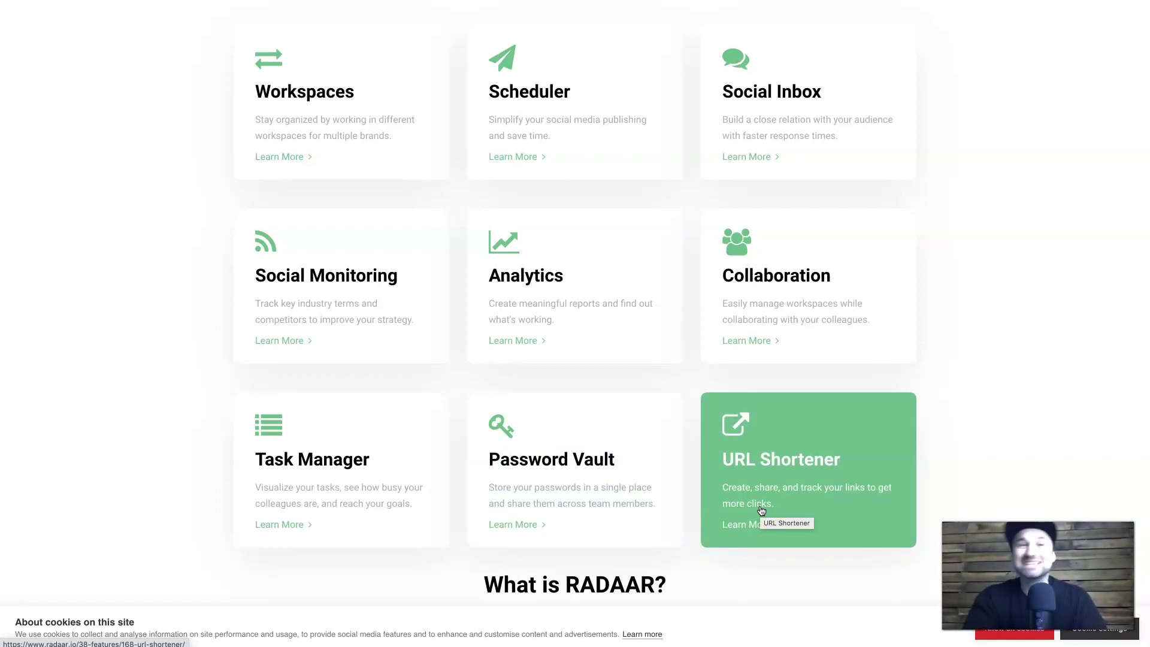
pyautogui.click(379, 360)
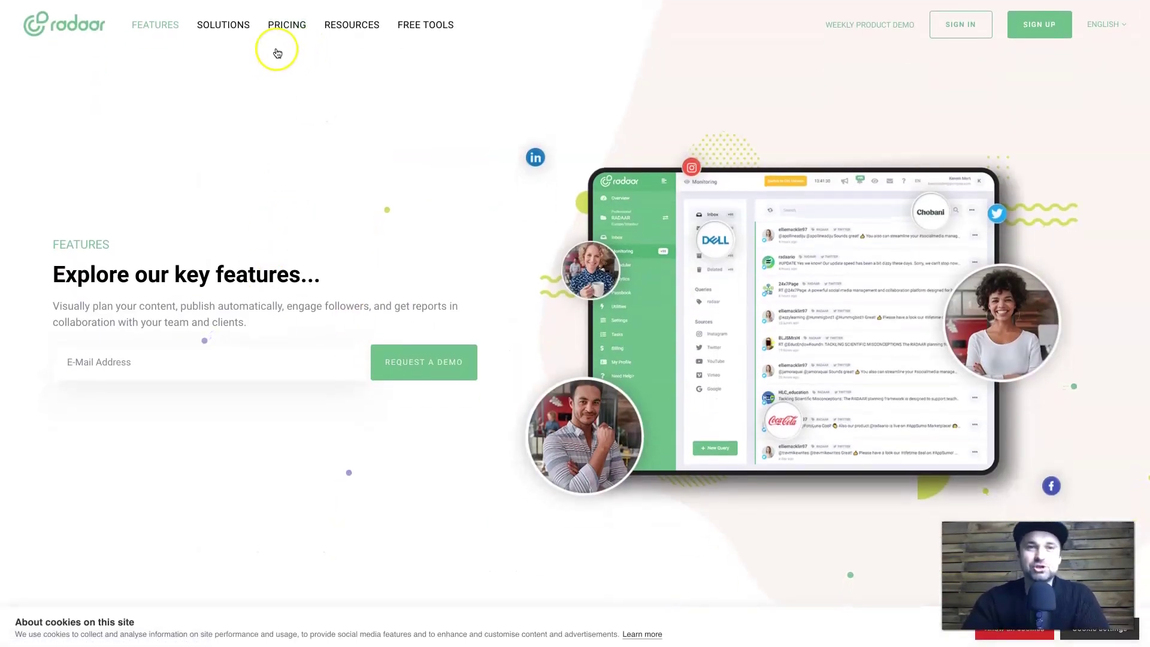
# Step: Open RADAAR's pricing page and examine what the free Starter plan includes alongside the Medium and Professional plans
pyautogui.click(288, 26)
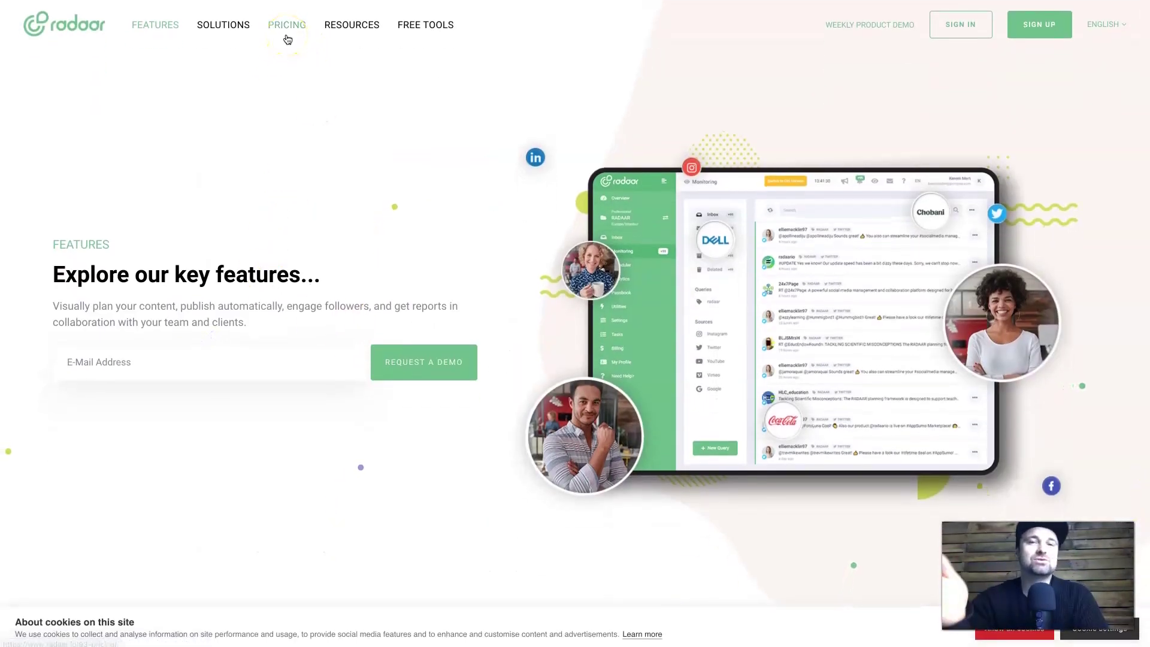
pyautogui.scroll(-10, 426, 243)
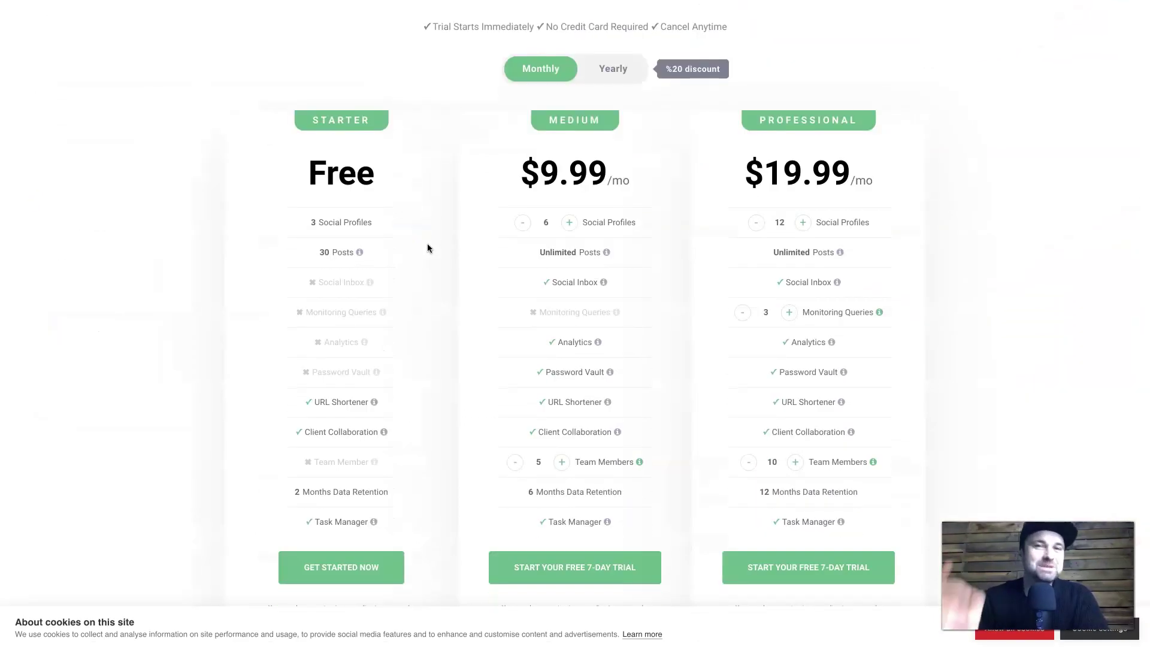
pyautogui.click(342, 263)
pyautogui.click(292, 327)
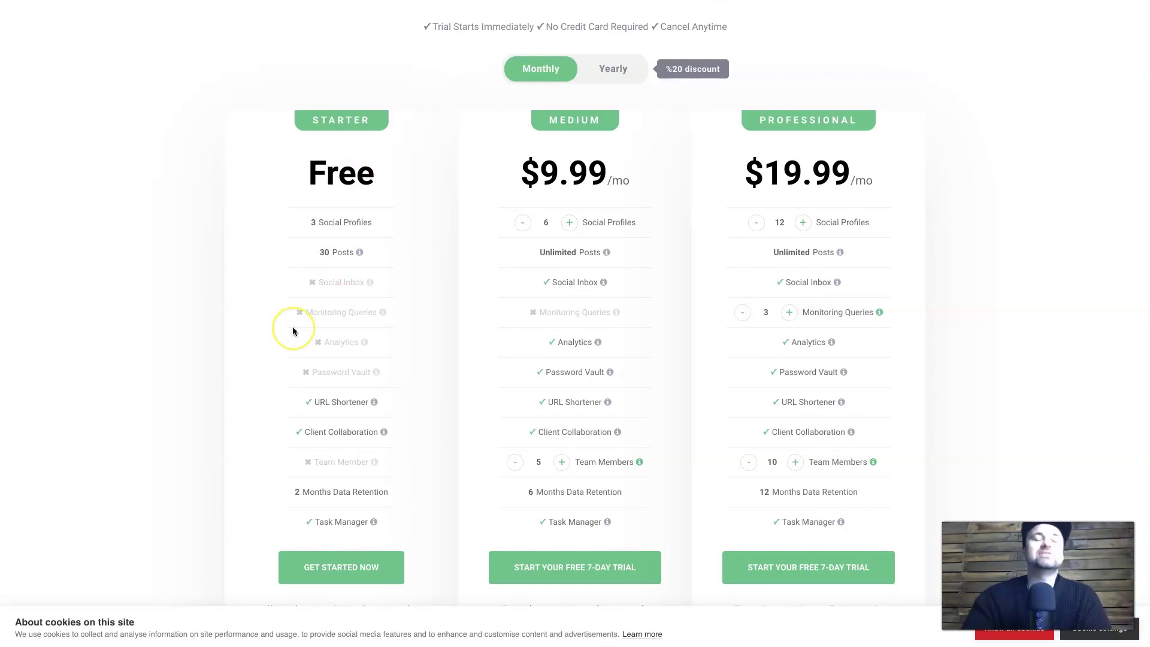
pyautogui.click(300, 223)
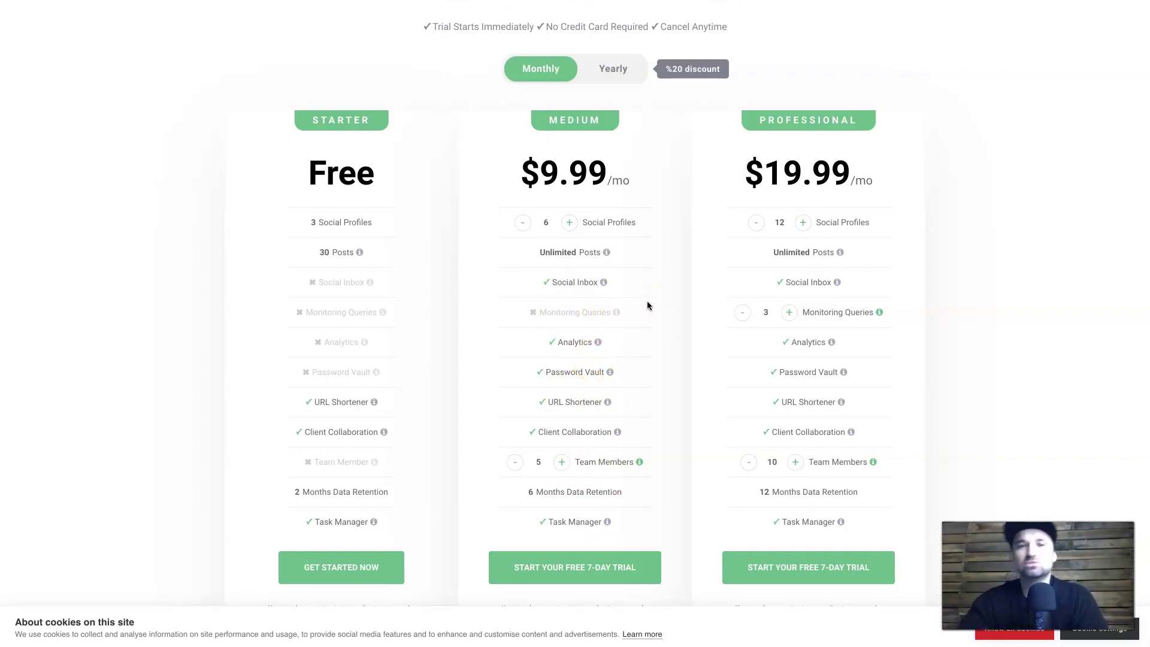
# Step: Try a higher social profile count on the Medium plan and return it to 6
pyautogui.click(569, 223)
pyautogui.click(569, 223)
pyautogui.click(569, 223)
pyautogui.click(569, 222)
pyautogui.click(569, 223)
pyautogui.click(523, 223)
pyautogui.click(523, 222)
pyautogui.click(523, 223)
pyautogui.click(523, 222)
pyautogui.click(523, 223)
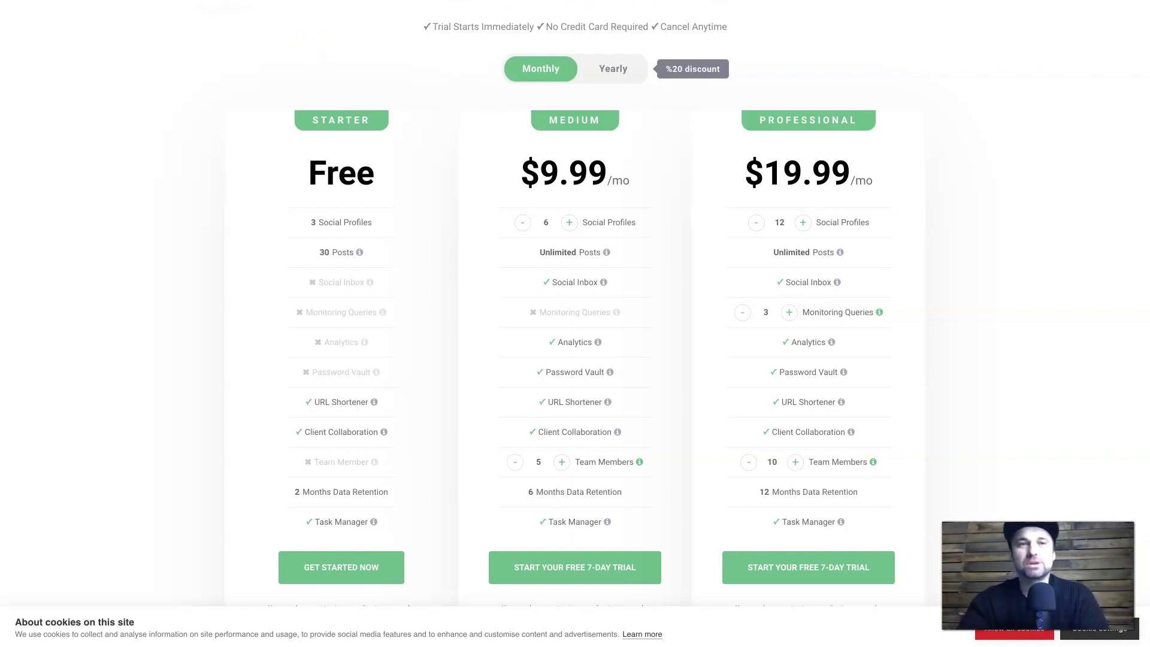
# Step: Switch to RADAAR's AppSumo listing and examine the lifetime deal terms and plan features
pyautogui.click(263, 1)
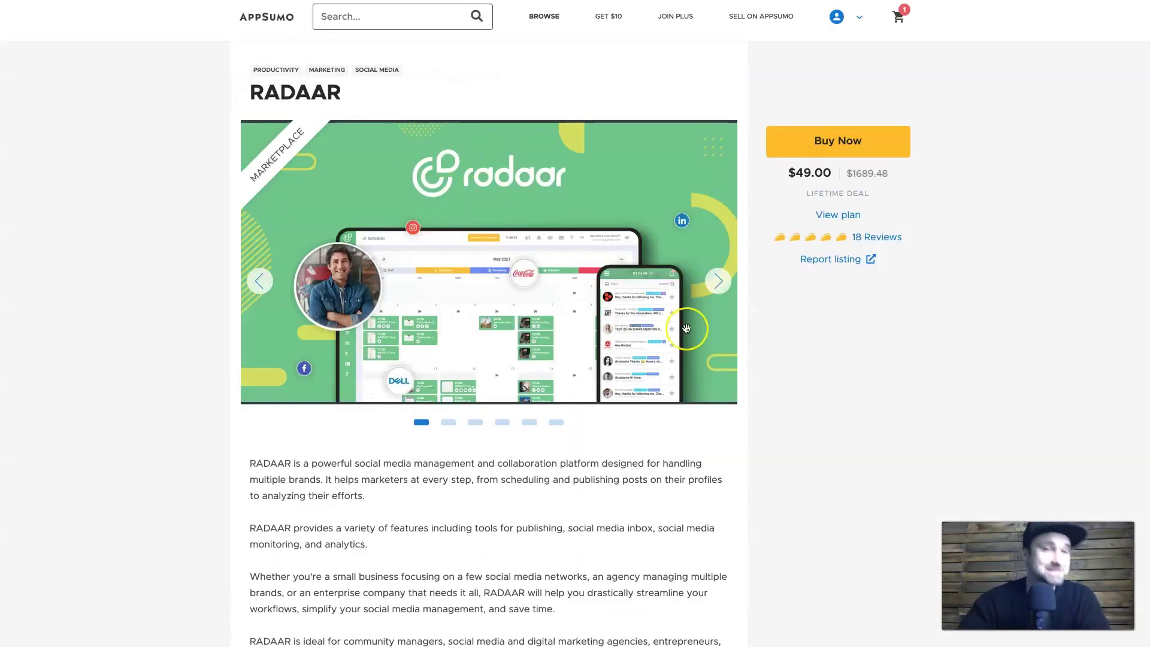
pyautogui.scroll(-15, 685, 326)
pyautogui.scroll(12, 685, 327)
pyautogui.scroll(-5, 686, 326)
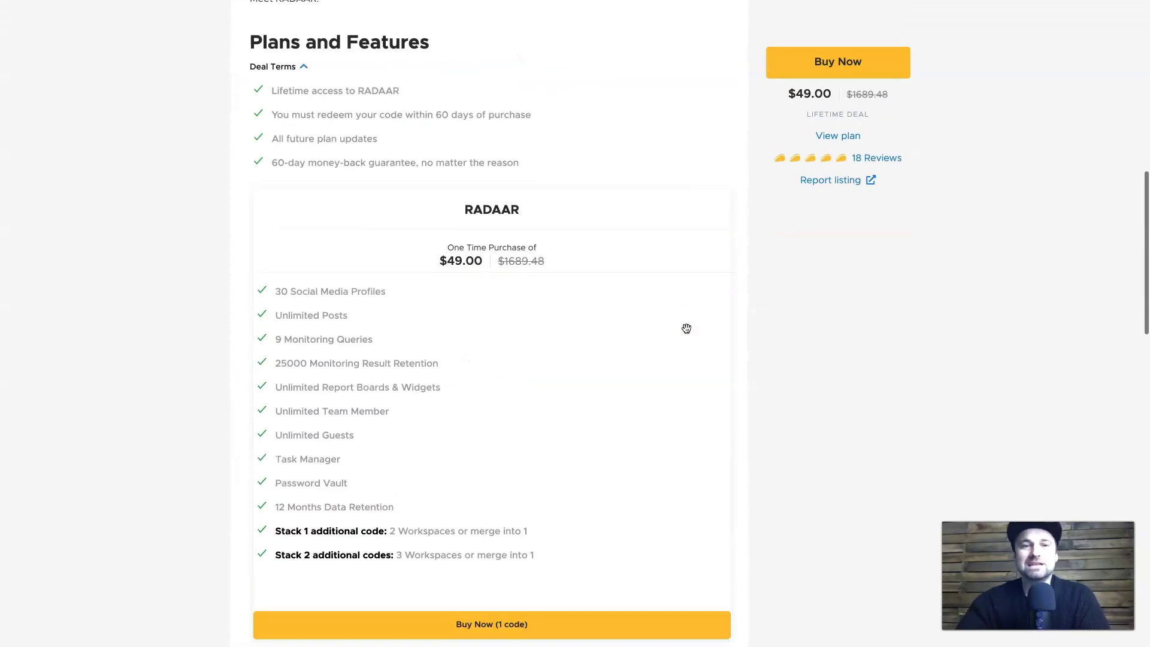
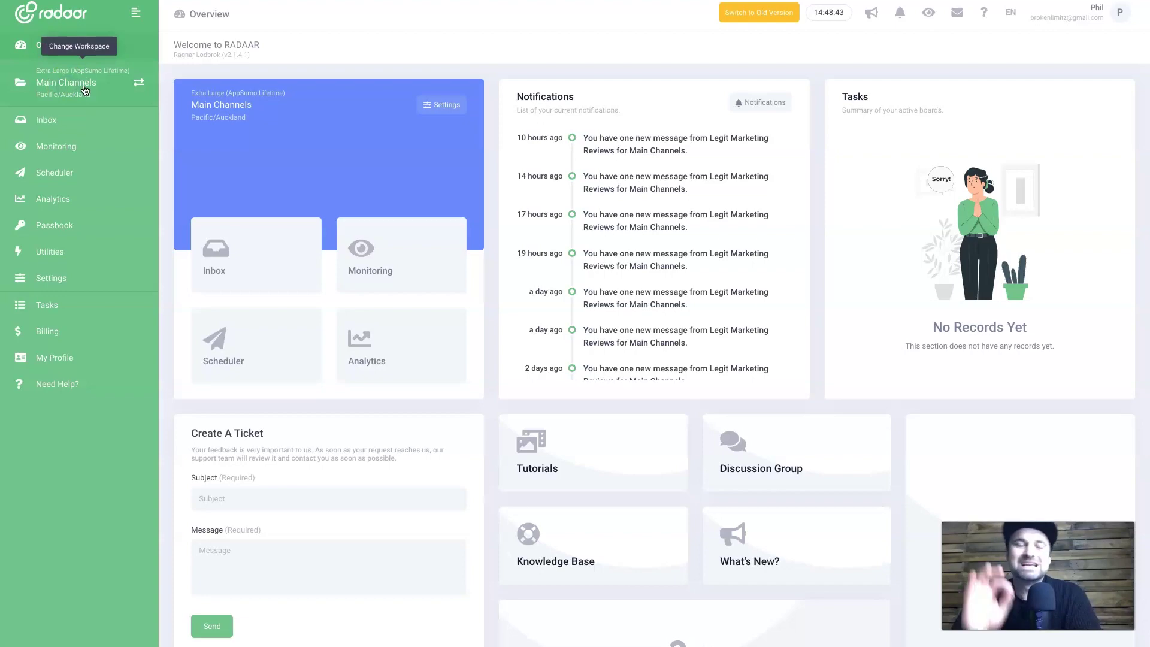
# Step: In the RADAAR dashboard, view the list of available workspaces and close the workspace switcher
pyautogui.click(85, 90)
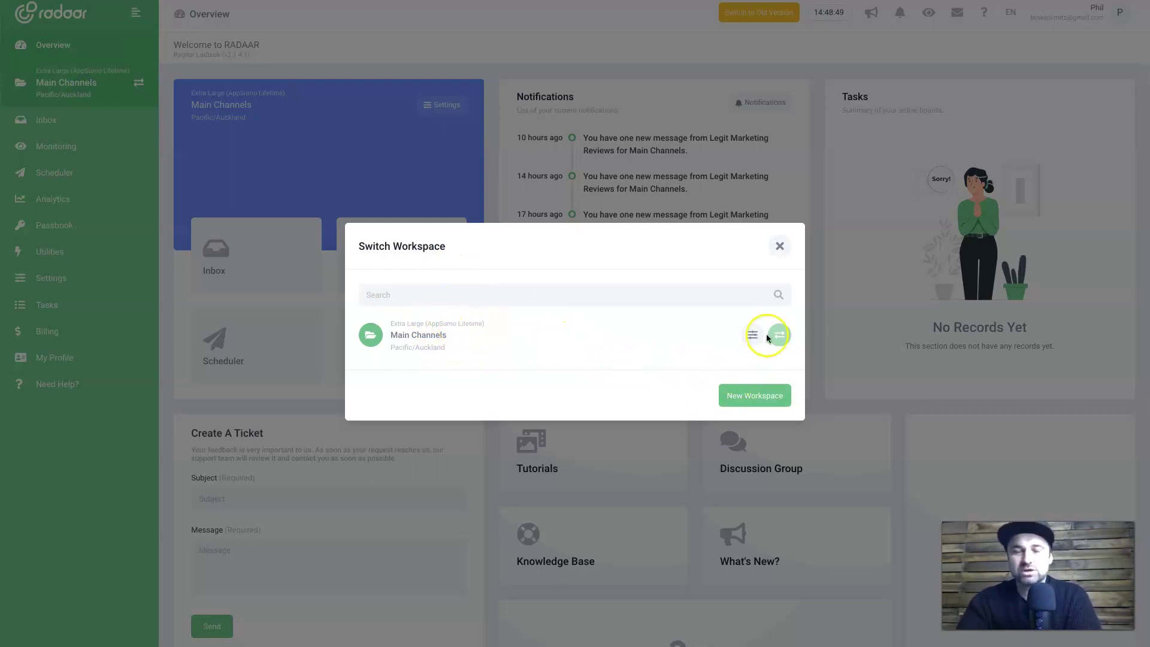
pyautogui.click(779, 246)
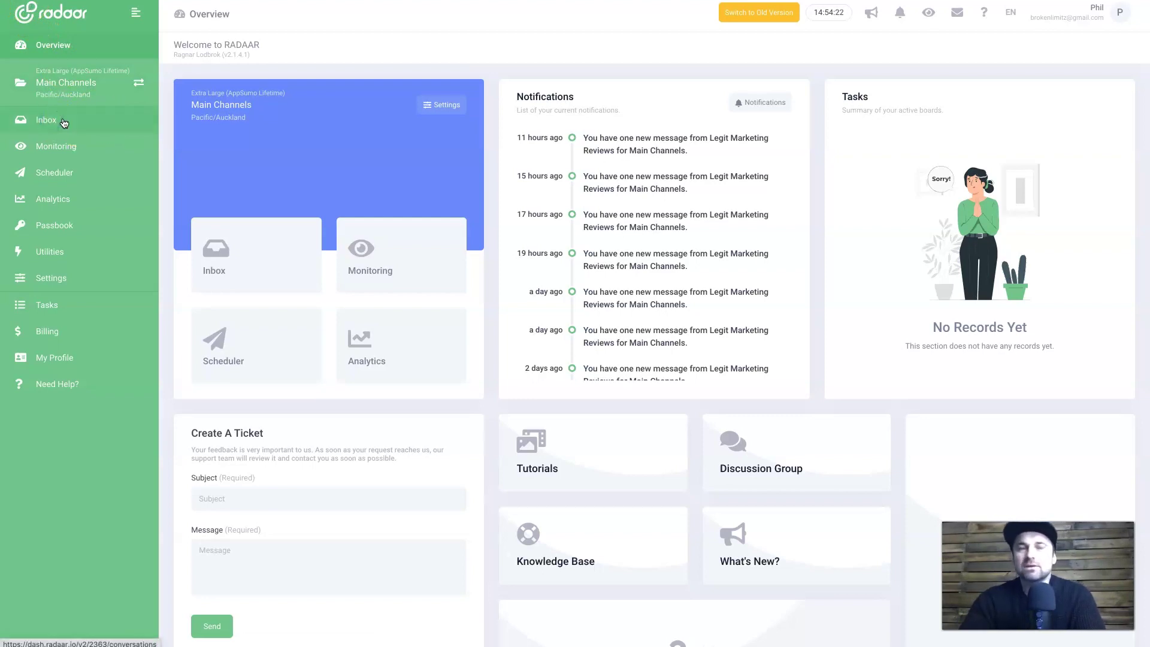
# Step: Open the social inbox and browse the list of incoming messages
pyautogui.click(52, 119)
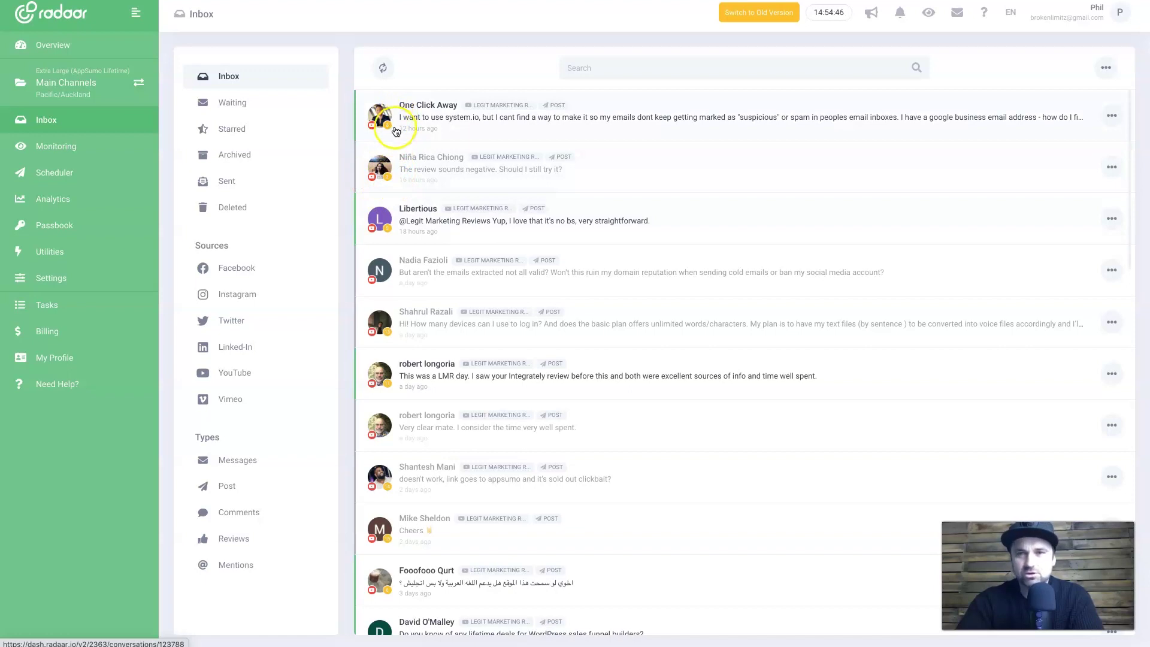
pyautogui.scroll(-5, 632, 475)
pyautogui.scroll(5, 631, 475)
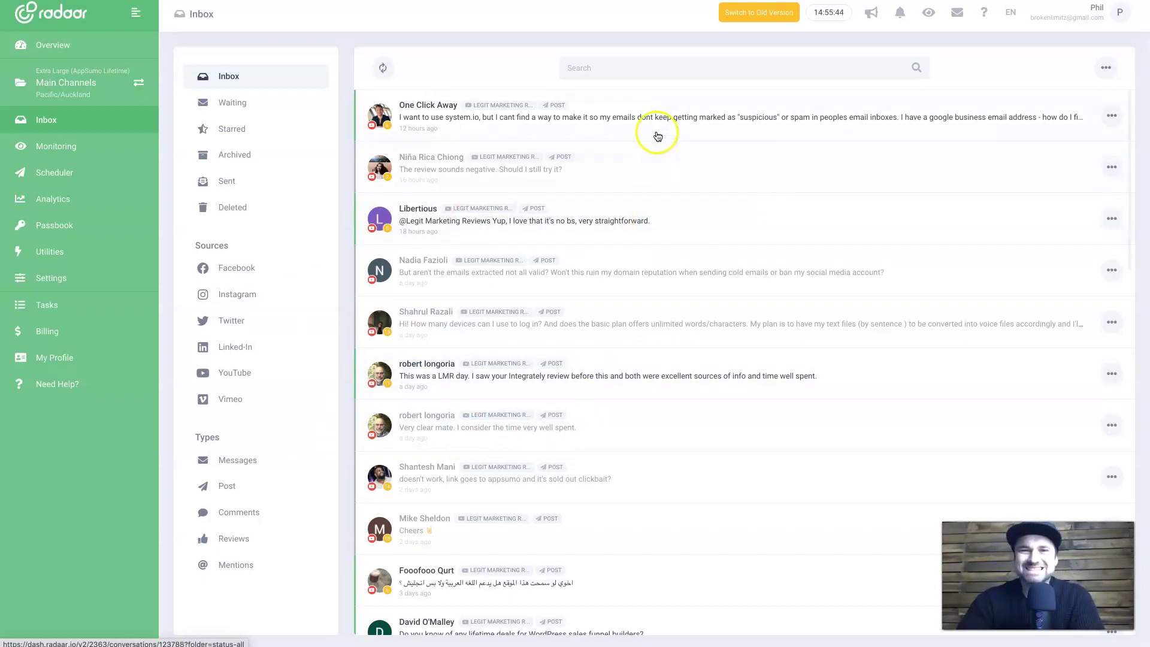
# Step: Read the newest inbox conversation's comment thread and filter the inbox to the Facebook source
pyautogui.click(658, 136)
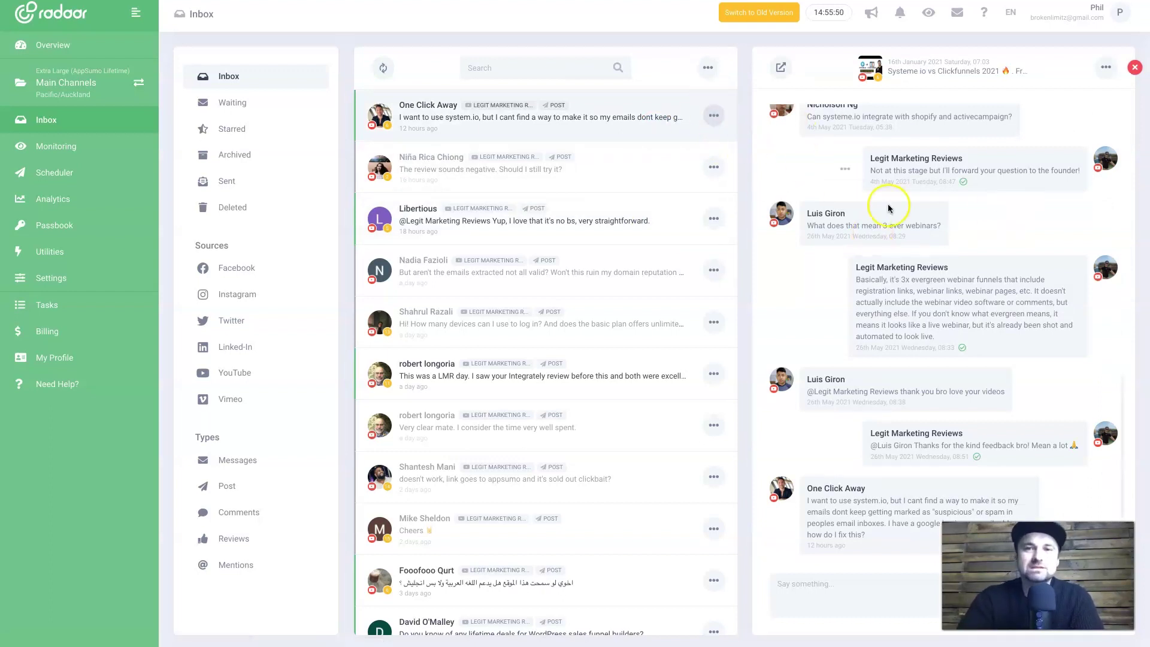
pyautogui.scroll(2, 898, 227)
pyautogui.scroll(-2, 983, 305)
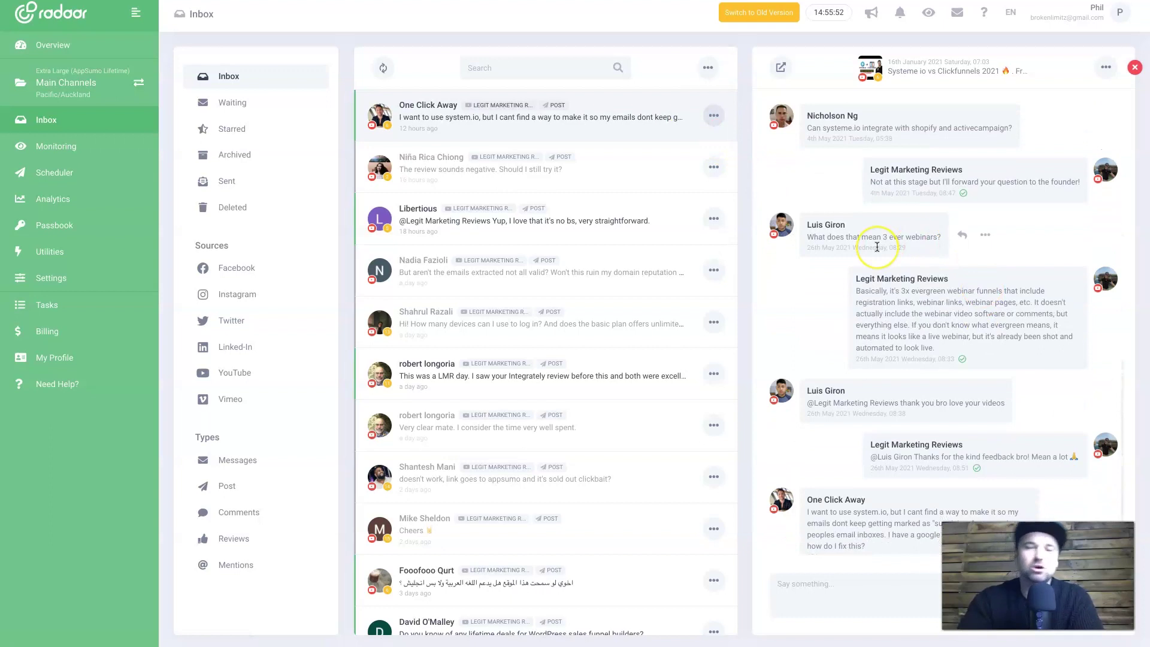
pyautogui.scroll(-1, 877, 246)
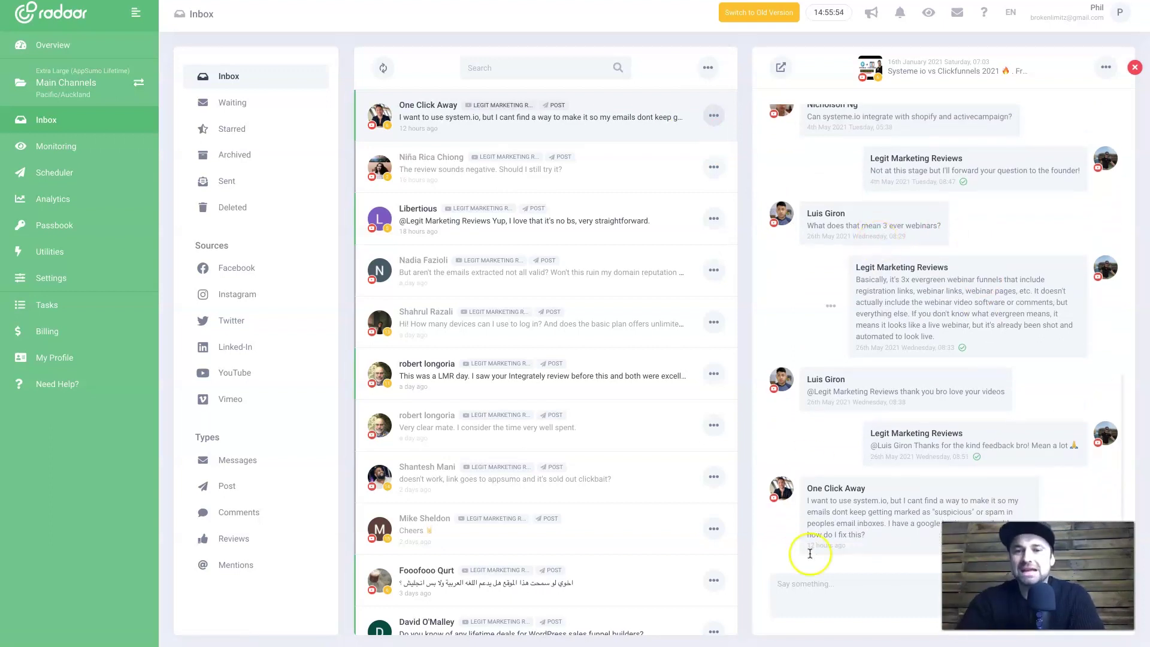
pyautogui.click(829, 603)
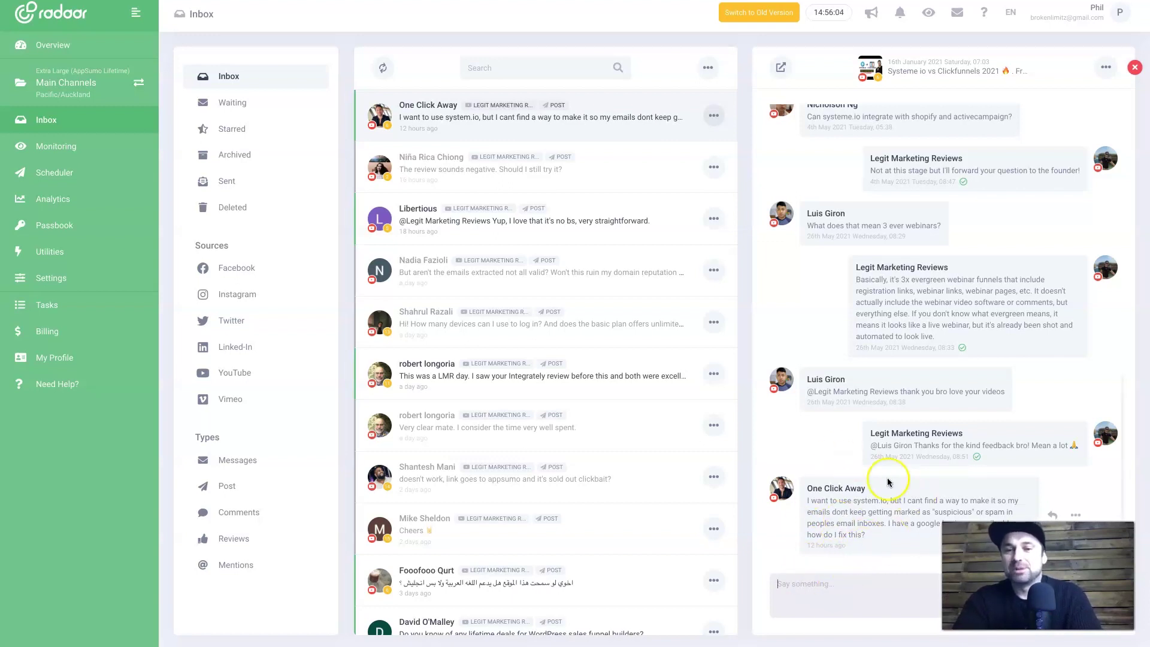
pyautogui.scroll(1, 904, 321)
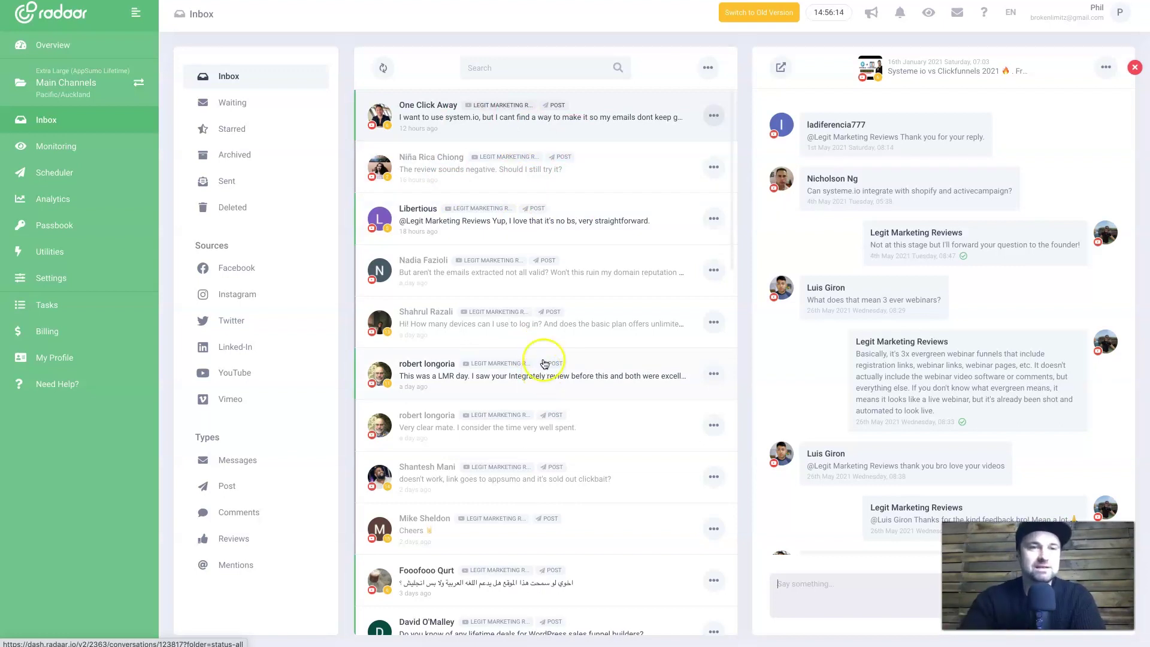
pyautogui.click(250, 272)
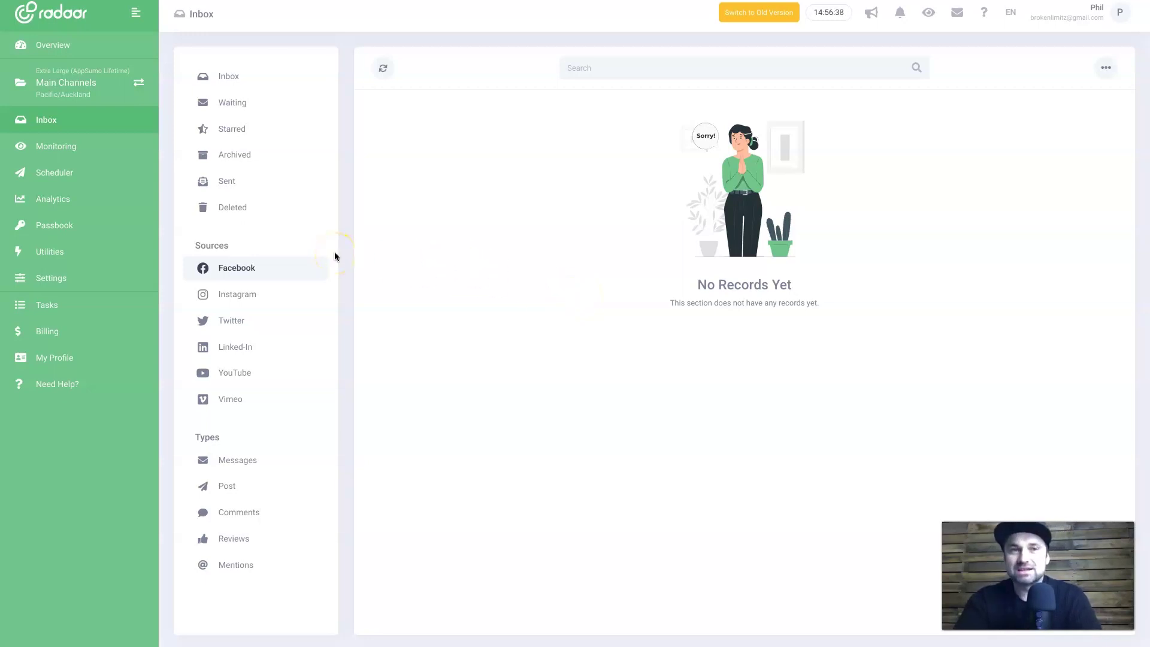
# Step: Open Monitoring, dismiss the new-query hint, and refresh the results of the existing legit marketing query
pyautogui.click(82, 155)
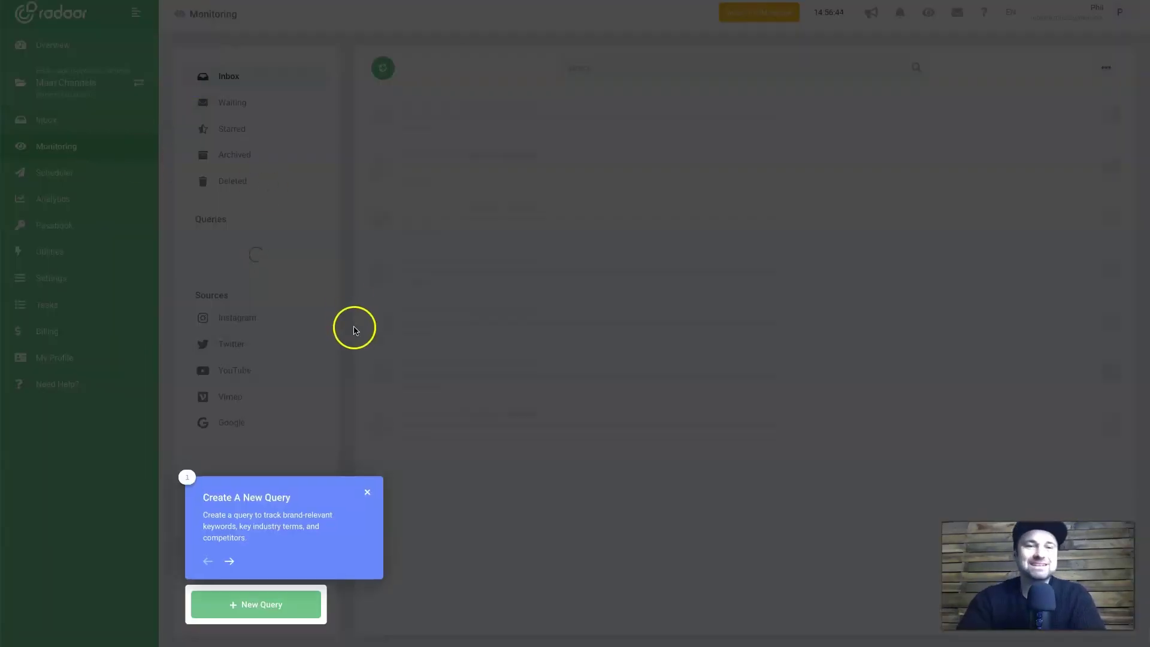
pyautogui.click(366, 492)
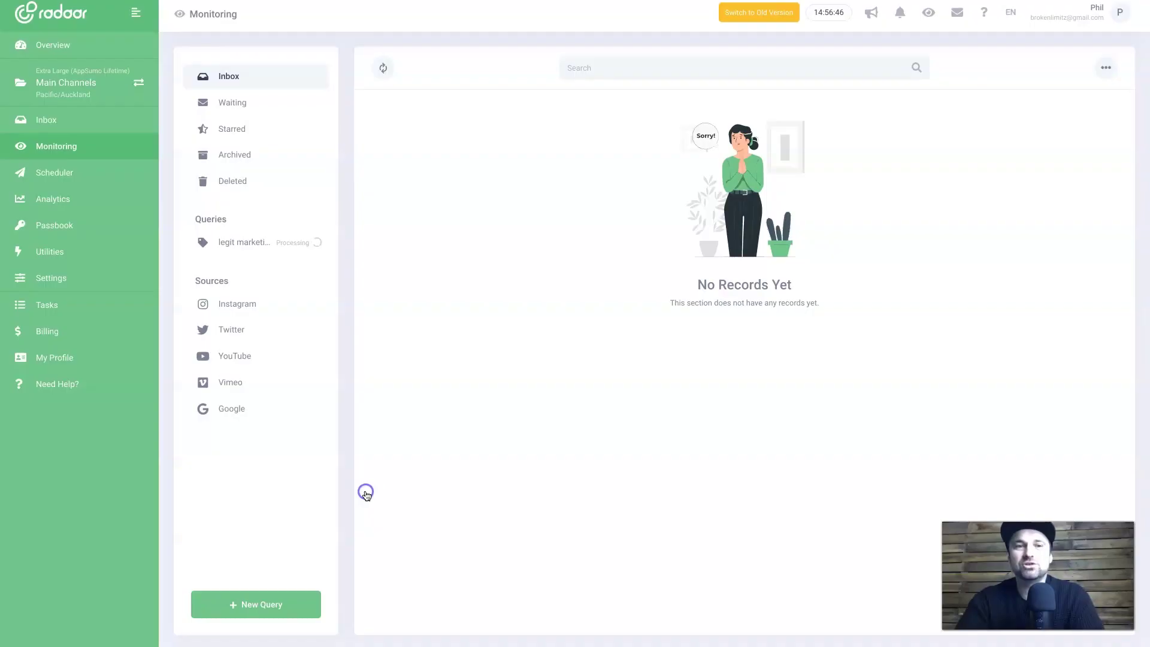
pyautogui.click(263, 242)
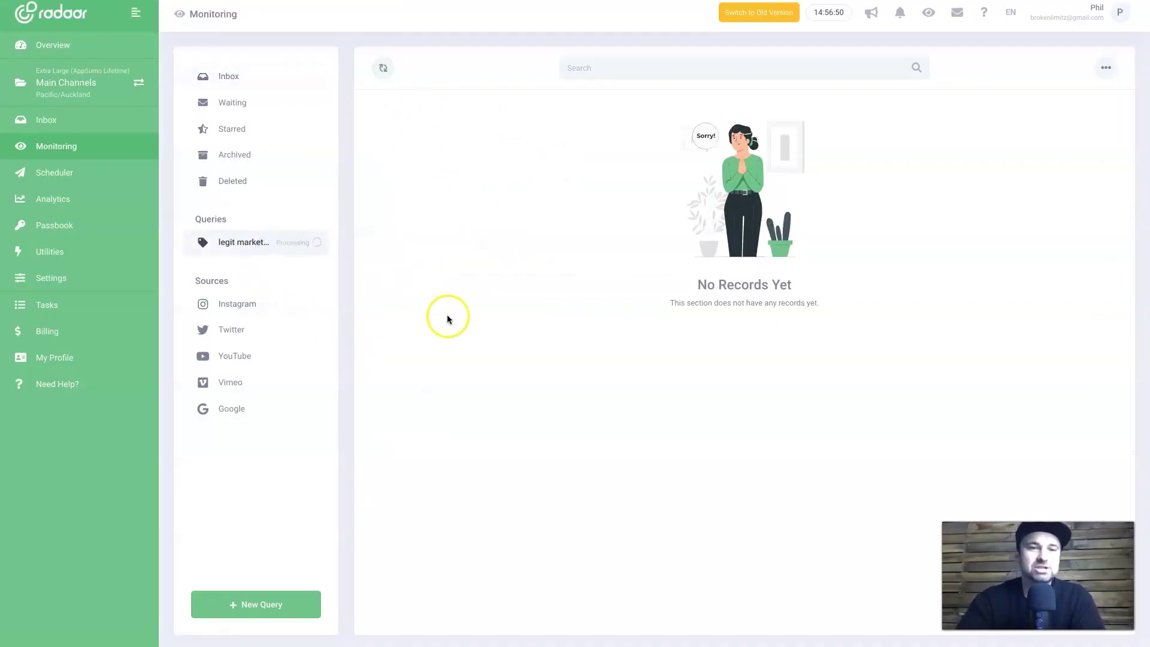
pyautogui.click(377, 70)
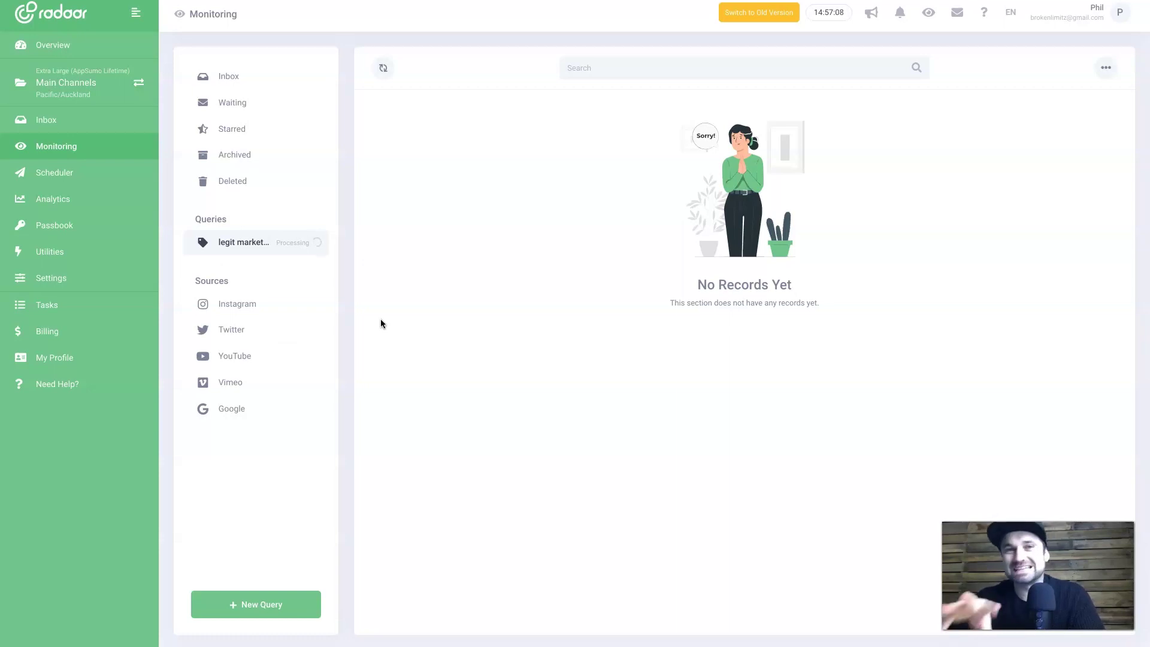
# Step: Open the Scheduler and view its June 2021 post calendar
pyautogui.click(48, 205)
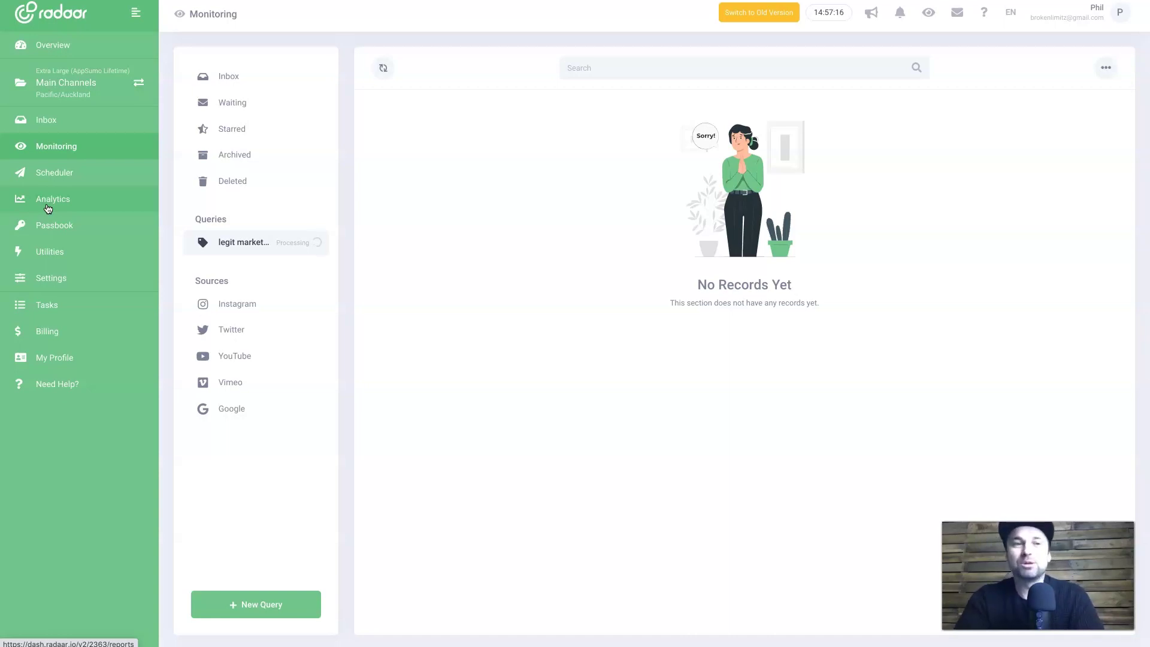
pyautogui.click(90, 173)
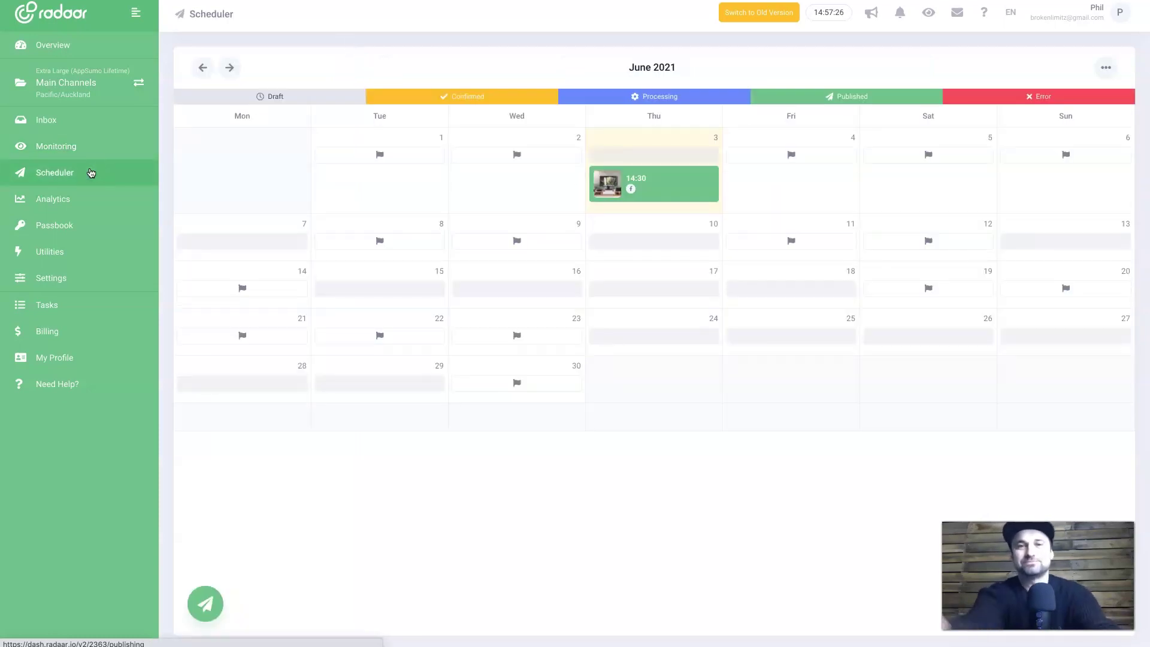
pyautogui.click(562, 180)
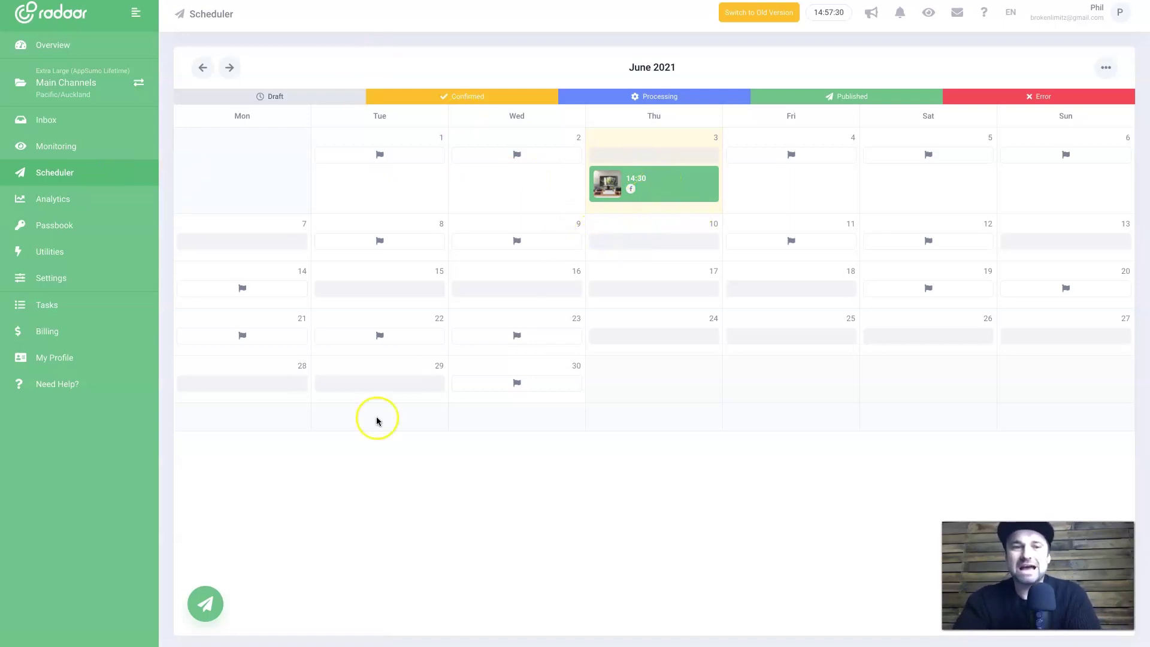
pyautogui.click(323, 541)
# Step: Look over the Scheduler's post actions for exporting, stopping all and confirming all posts
pyautogui.click(214, 599)
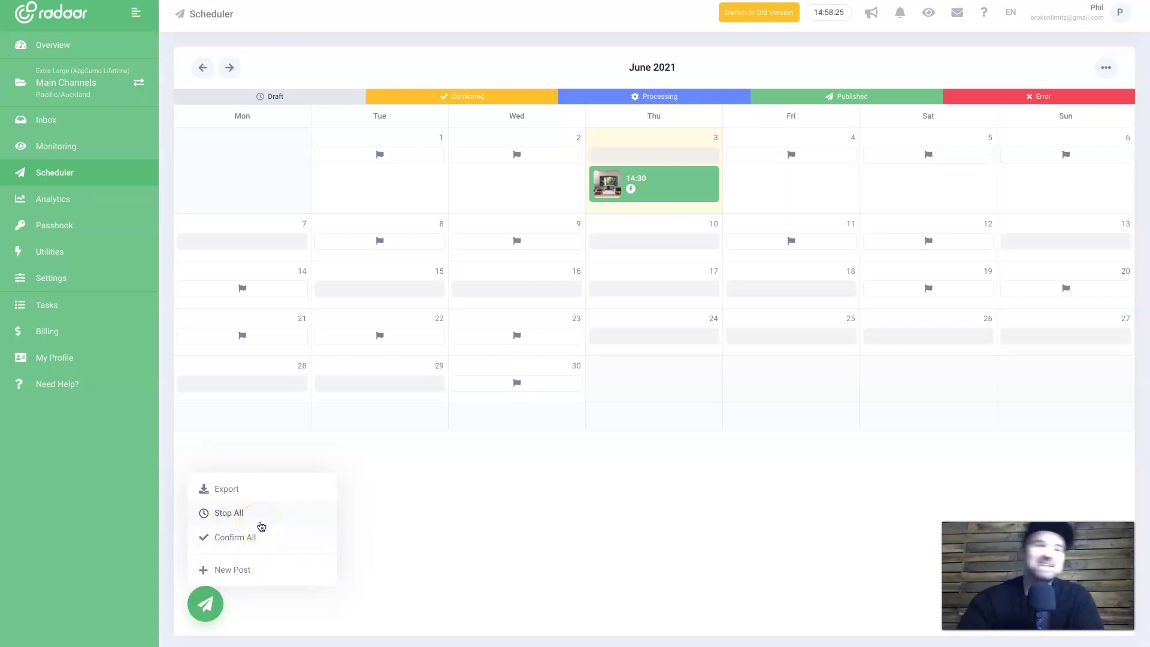
pyautogui.click(240, 514)
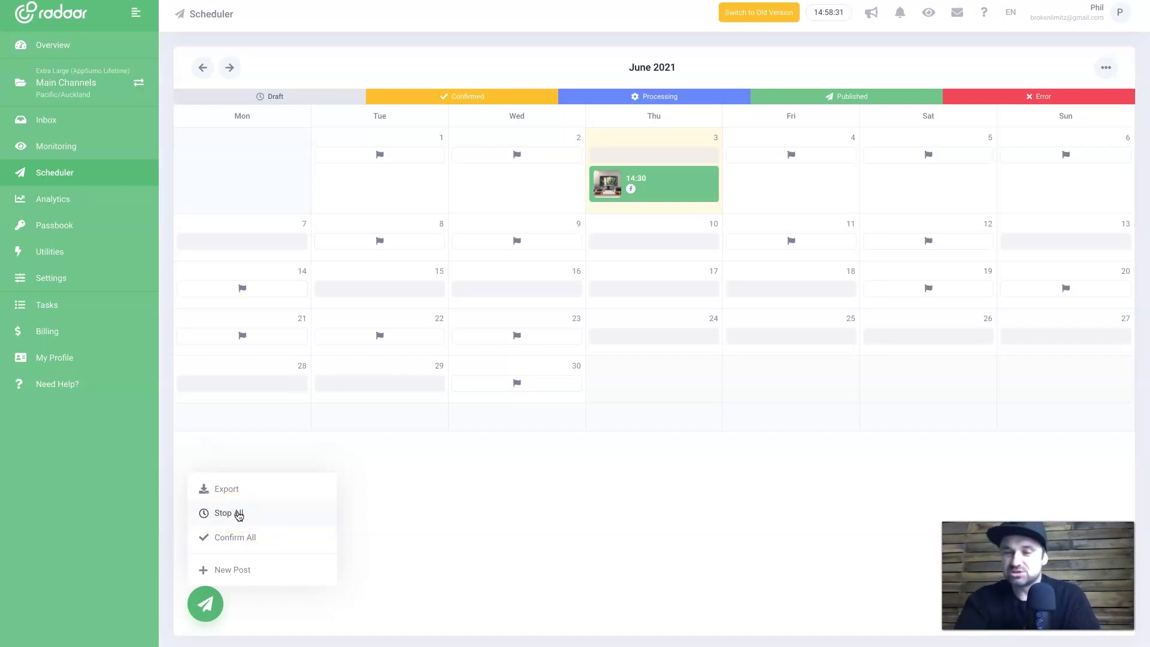
pyautogui.click(246, 537)
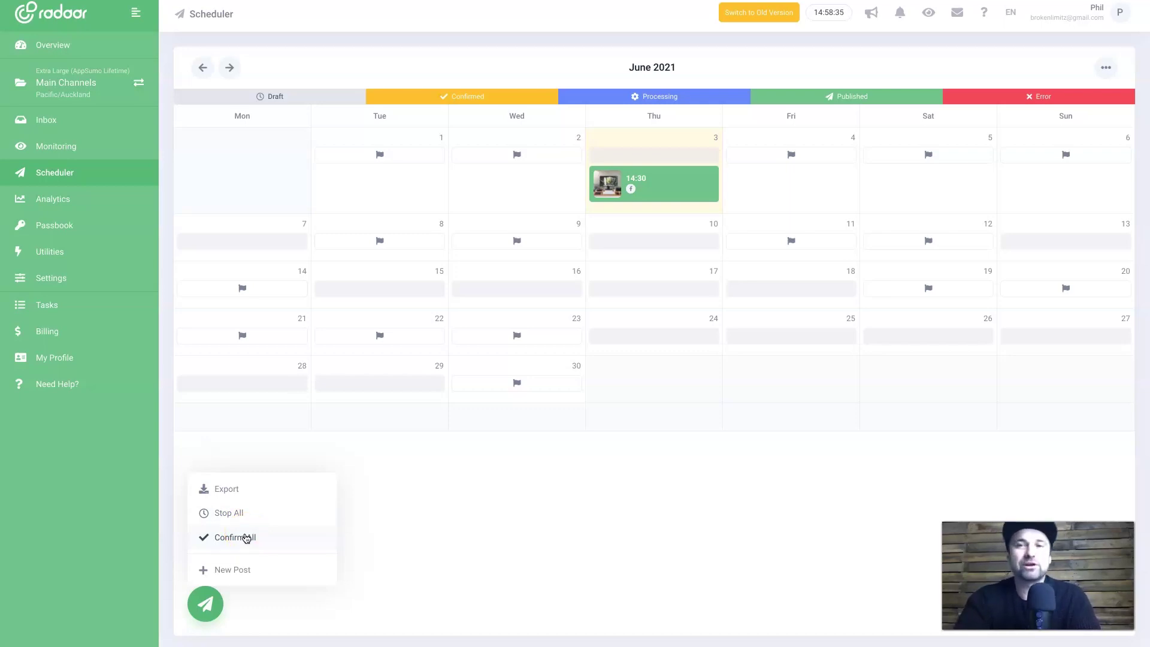
pyautogui.click(270, 534)
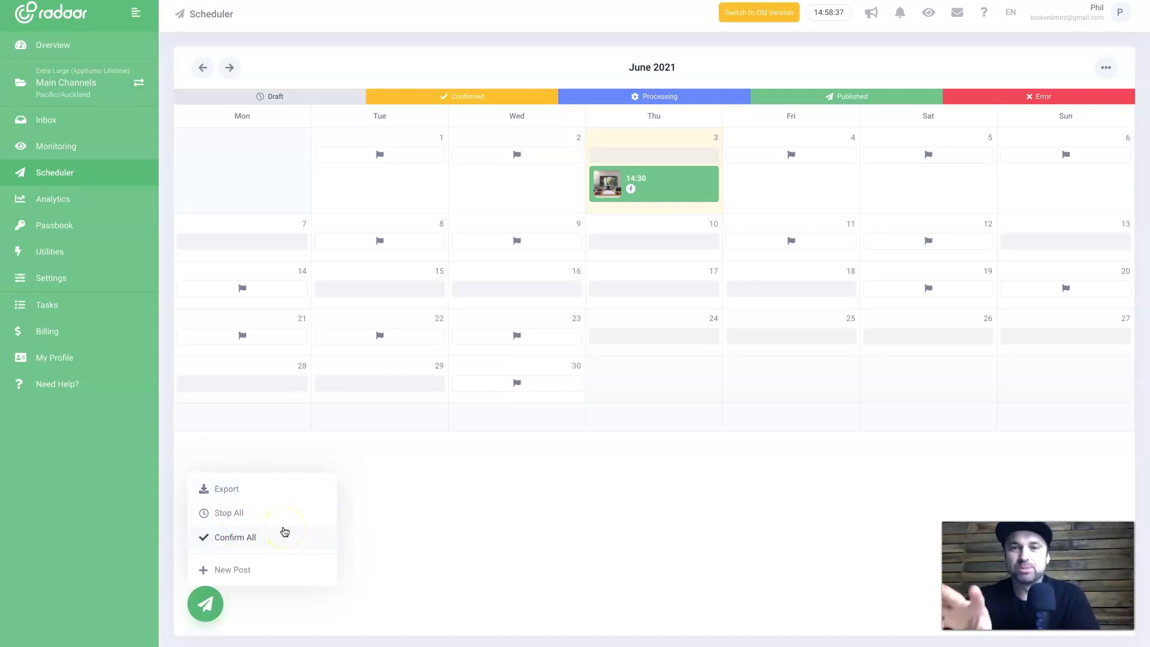
# Step: Add a new post to the Scheduler for 2021/06/03 at 15:01
pyautogui.click(244, 570)
pyautogui.click(243, 569)
pyautogui.click(451, 351)
pyautogui.click(424, 303)
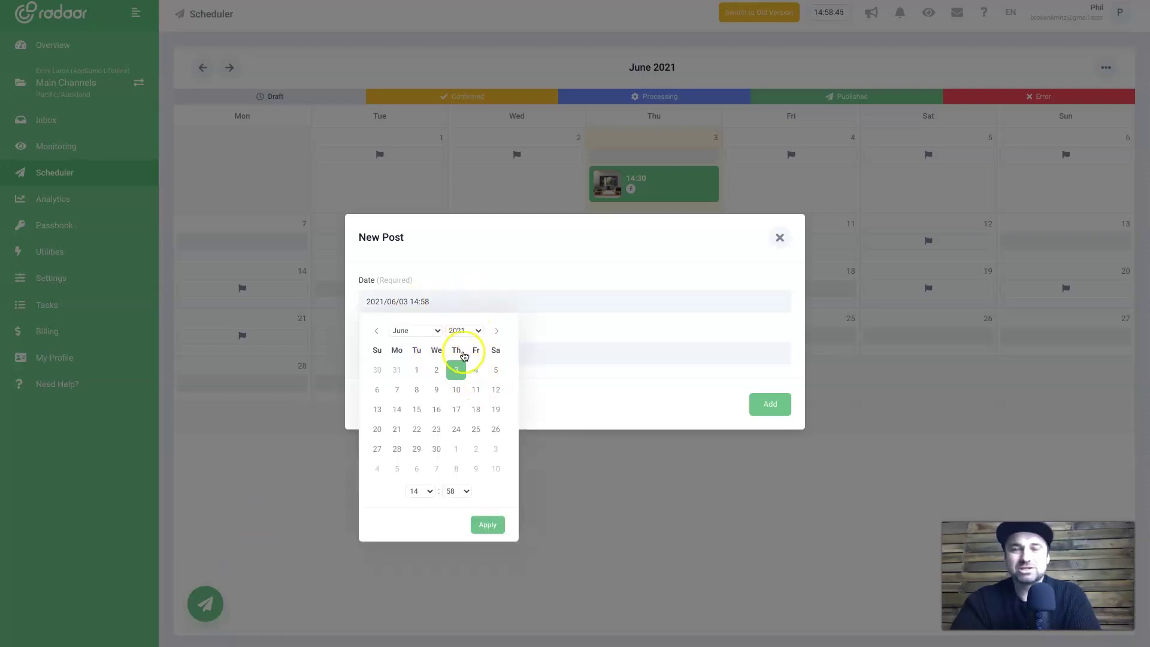
pyautogui.click(463, 491)
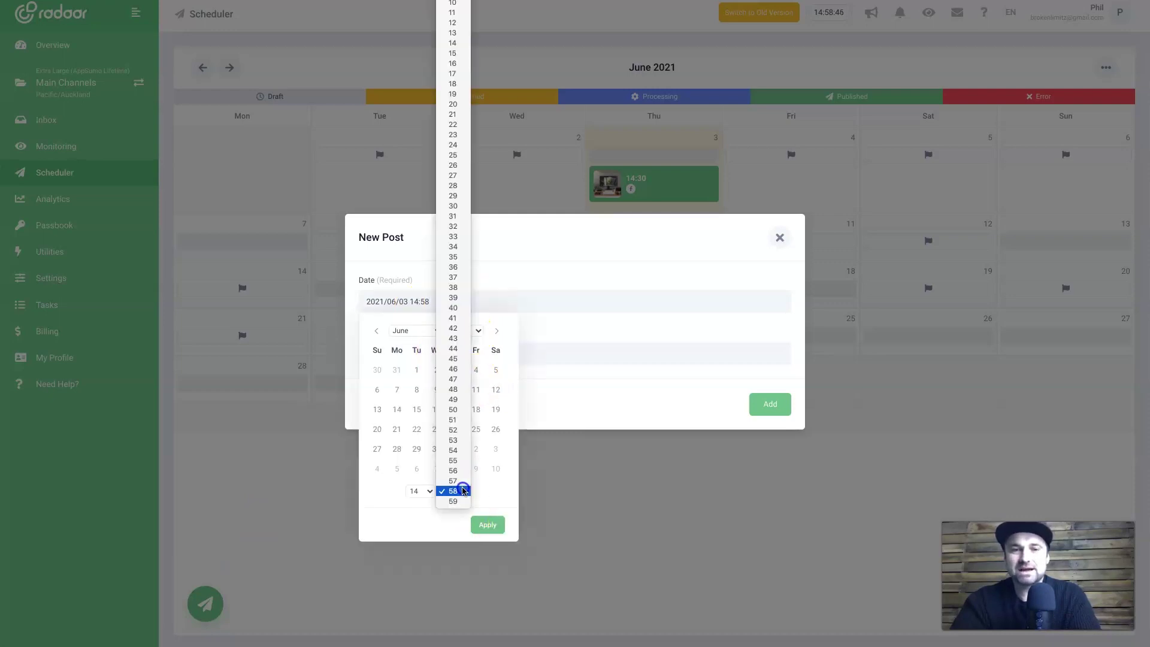
pyautogui.click(414, 491)
pyautogui.click(417, 504)
pyautogui.click(455, 492)
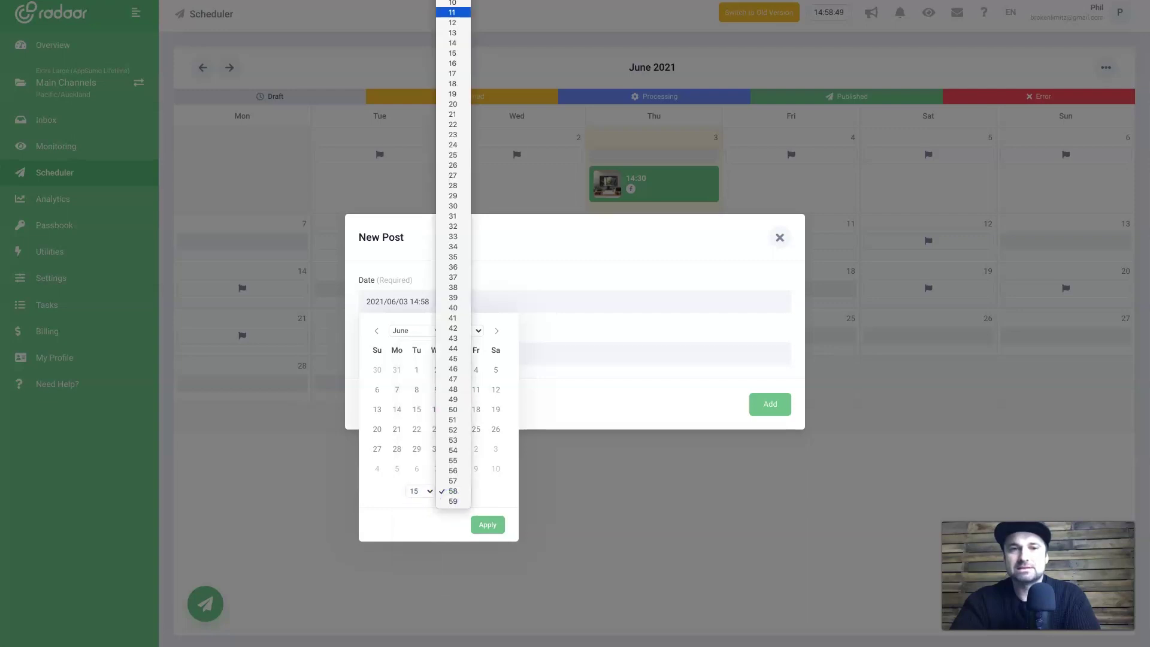
pyautogui.scroll(2, 453, 60)
pyautogui.click(453, 15)
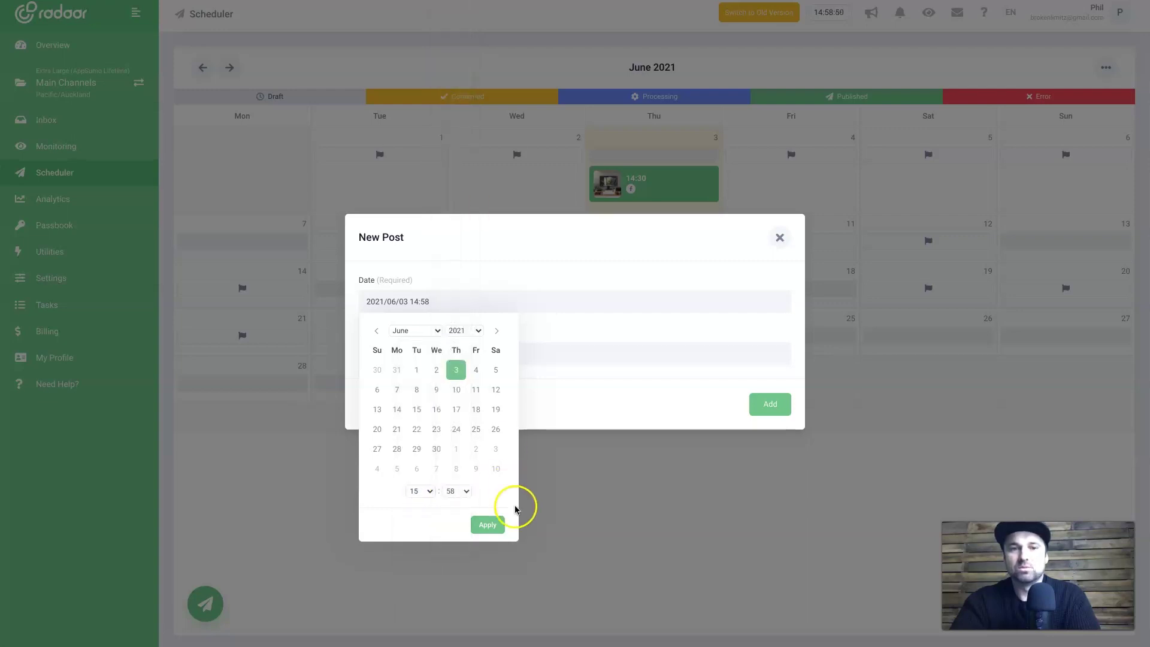
pyautogui.click(487, 526)
pyautogui.click(768, 404)
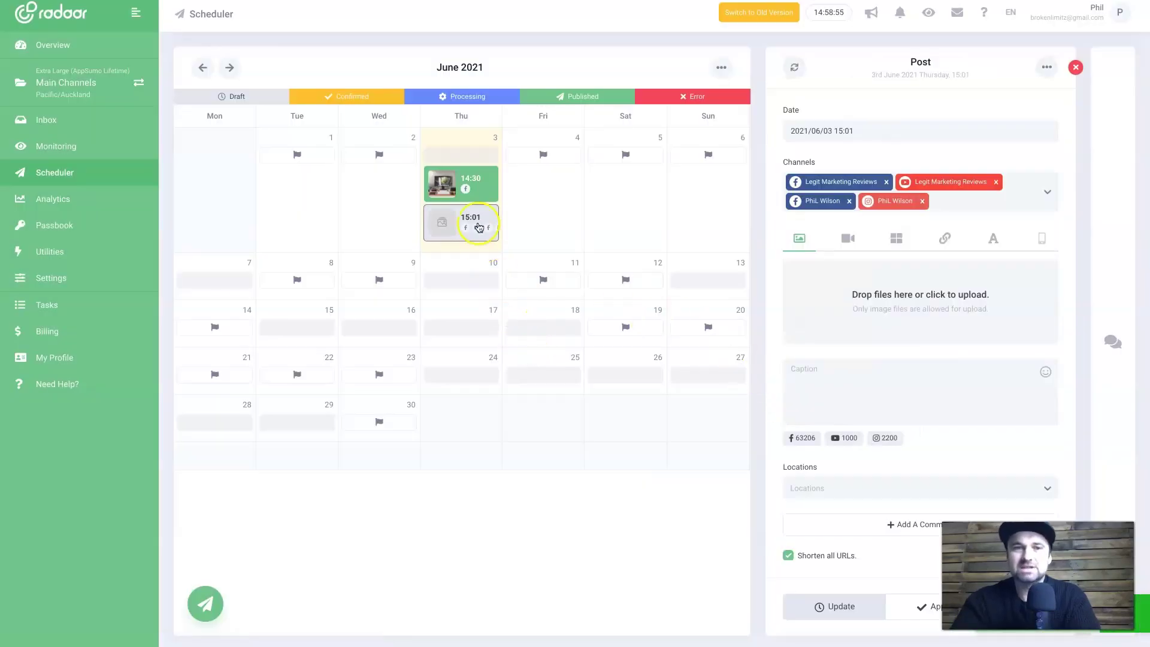
pyautogui.click(946, 198)
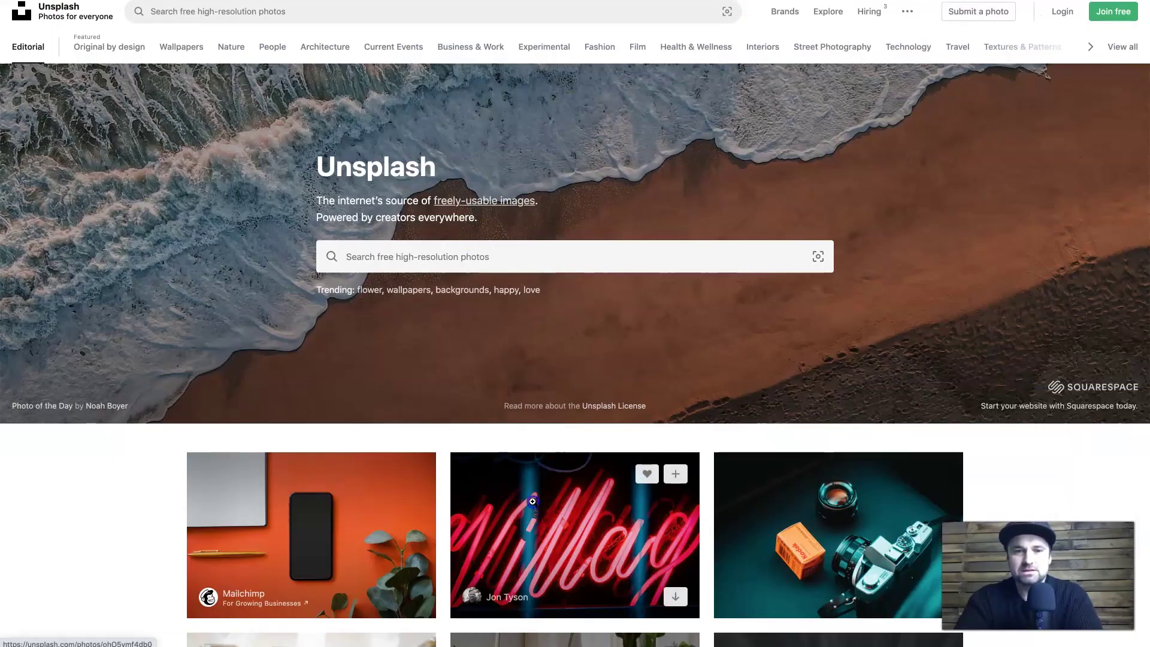
# Step: Switch to Unsplash, open the red neon sign photo in the editorial feed and download it for free
pyautogui.click(532, 501)
pyautogui.rightClick(489, 205)
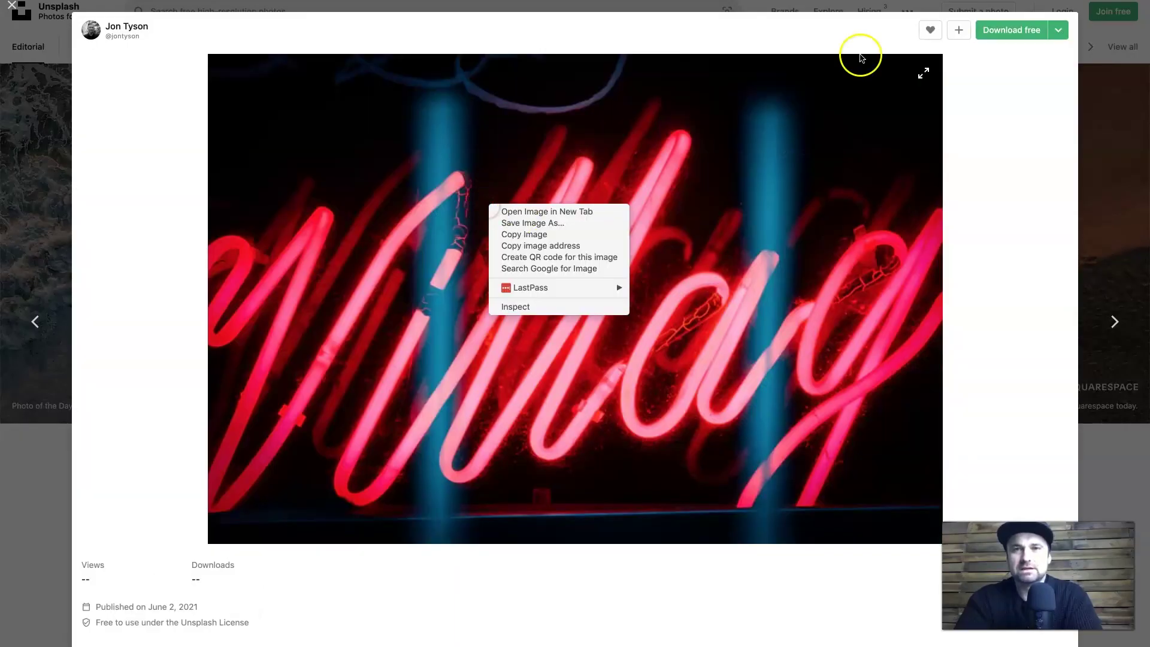
pyautogui.click(1011, 30)
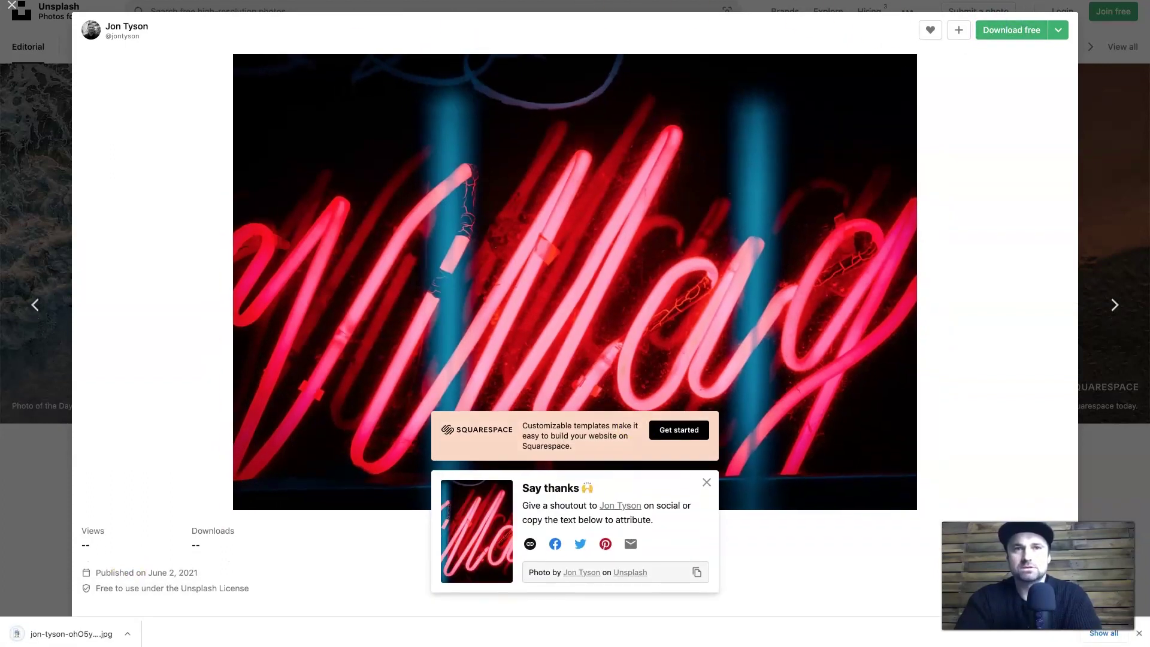
# Step: Switch back to RADAAR, upload the downloaded neon photo to the post and caption it "This is a new tool I've been playing around with."
pyautogui.hotkey('ctrl', 'Tab')
pyautogui.moveTo(105, 635); pyautogui.dragTo(925, 307)
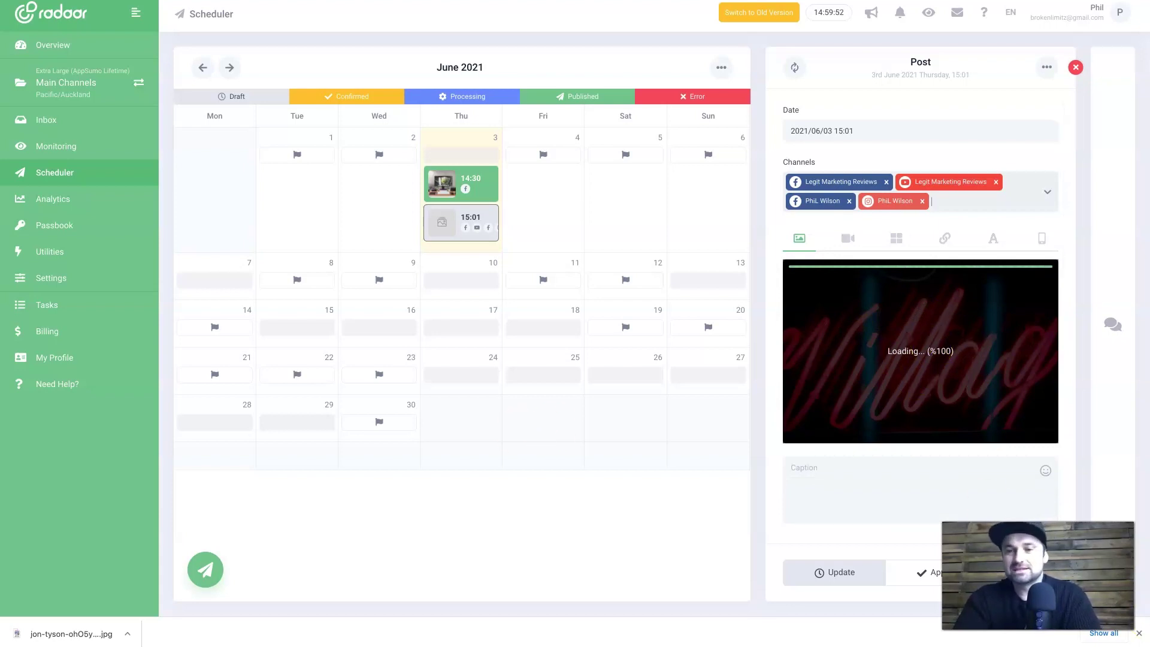
pyautogui.click(1138, 634)
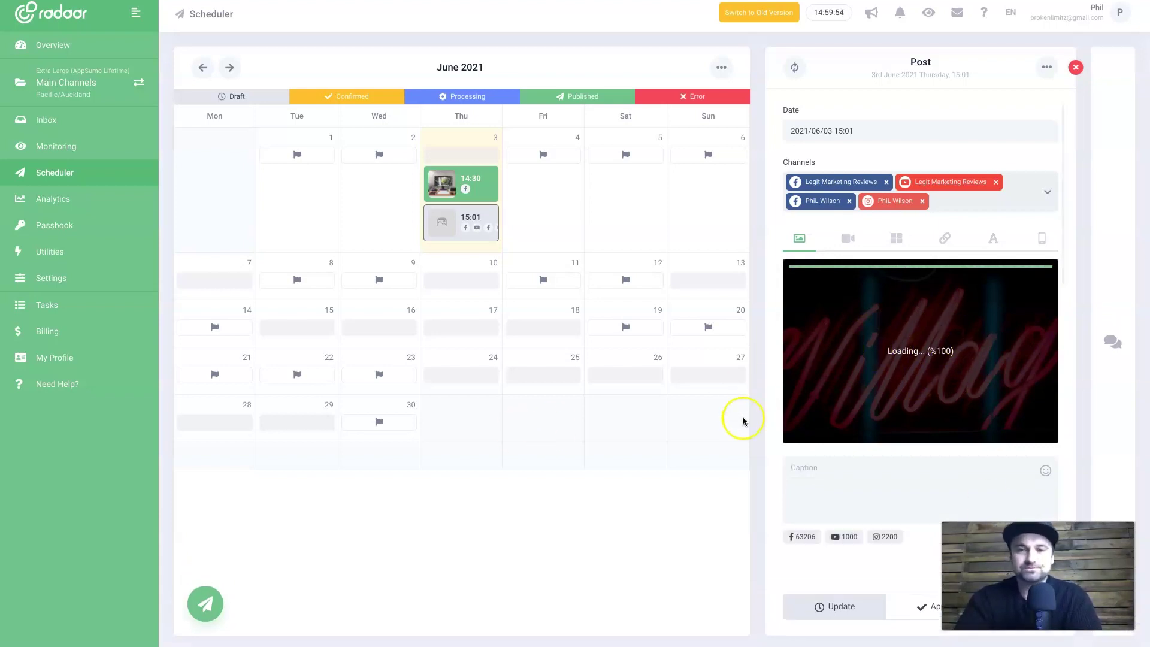
pyautogui.click(874, 390)
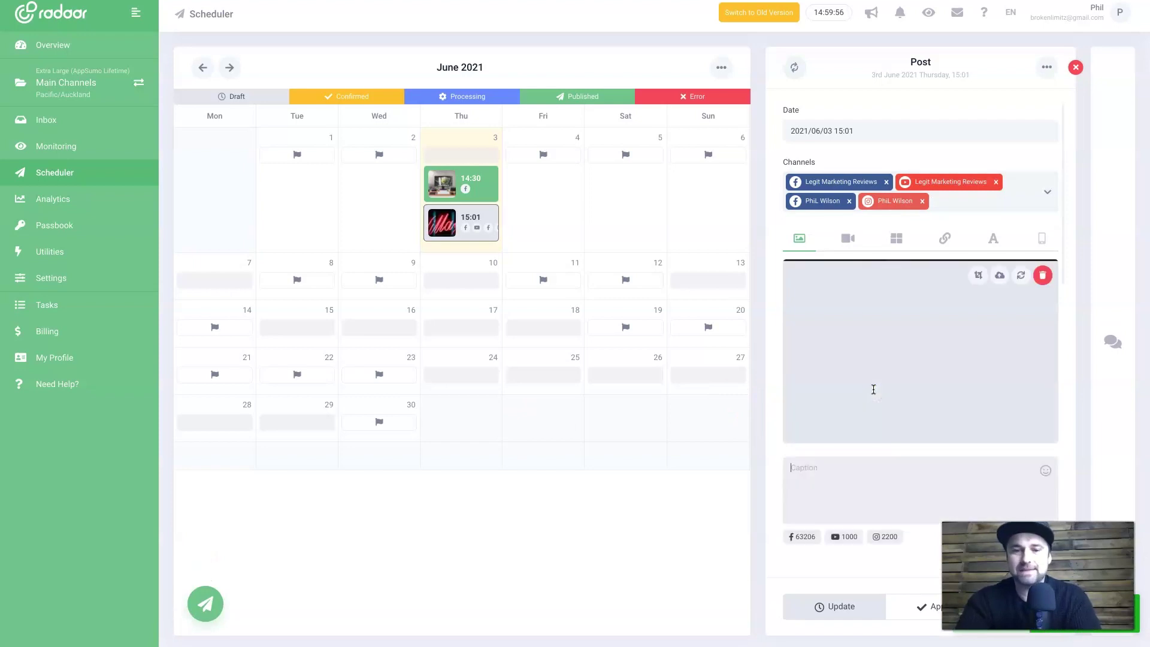
pyautogui.write("This is a new tool I've been playing around with.")
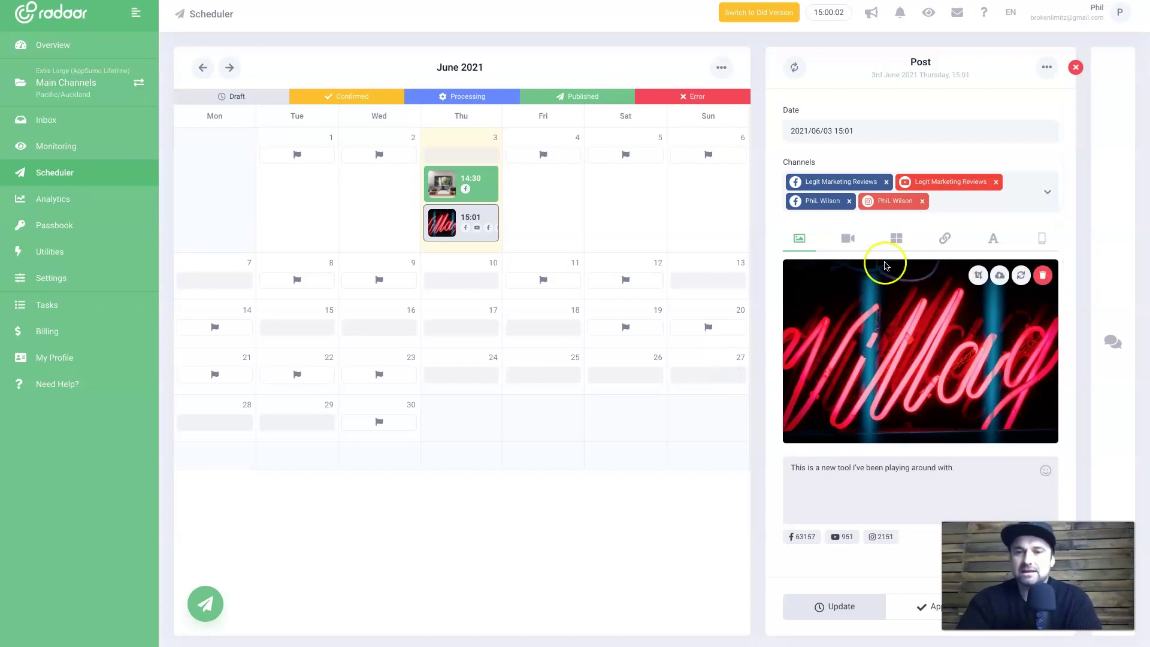
# Step: Remove both Legit Marketing Reviews channels and the Instagram channel from the post, keeping the personal Facebook one, and approve the post
pyautogui.click(886, 182)
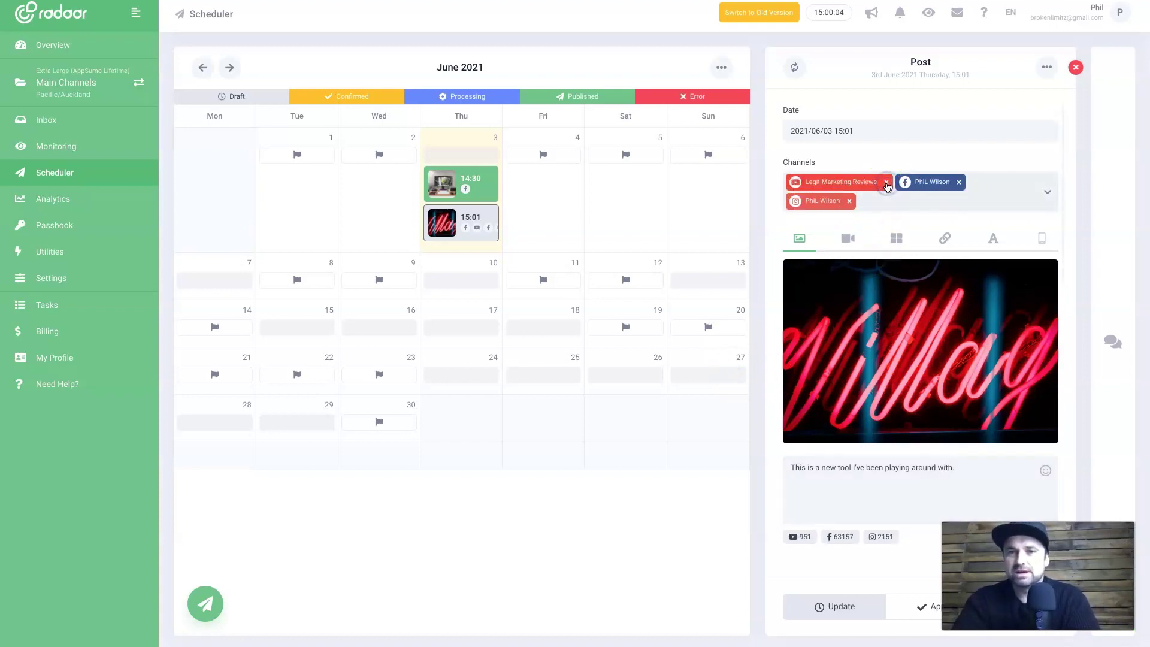
pyautogui.click(887, 182)
pyautogui.click(920, 183)
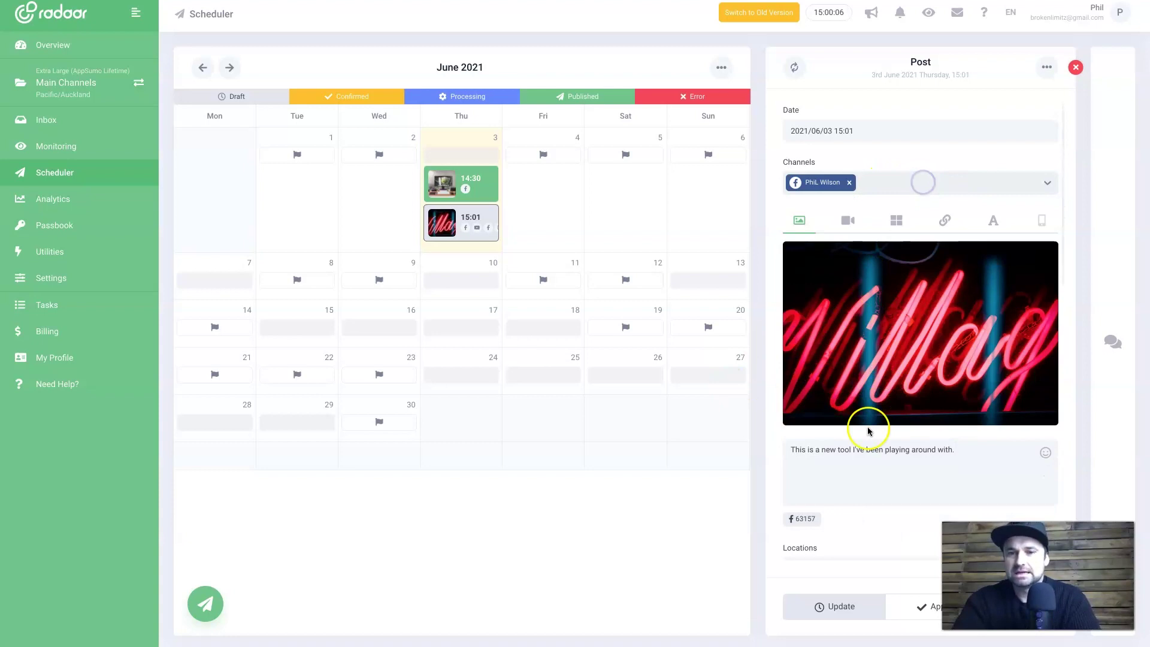
pyautogui.click(905, 610)
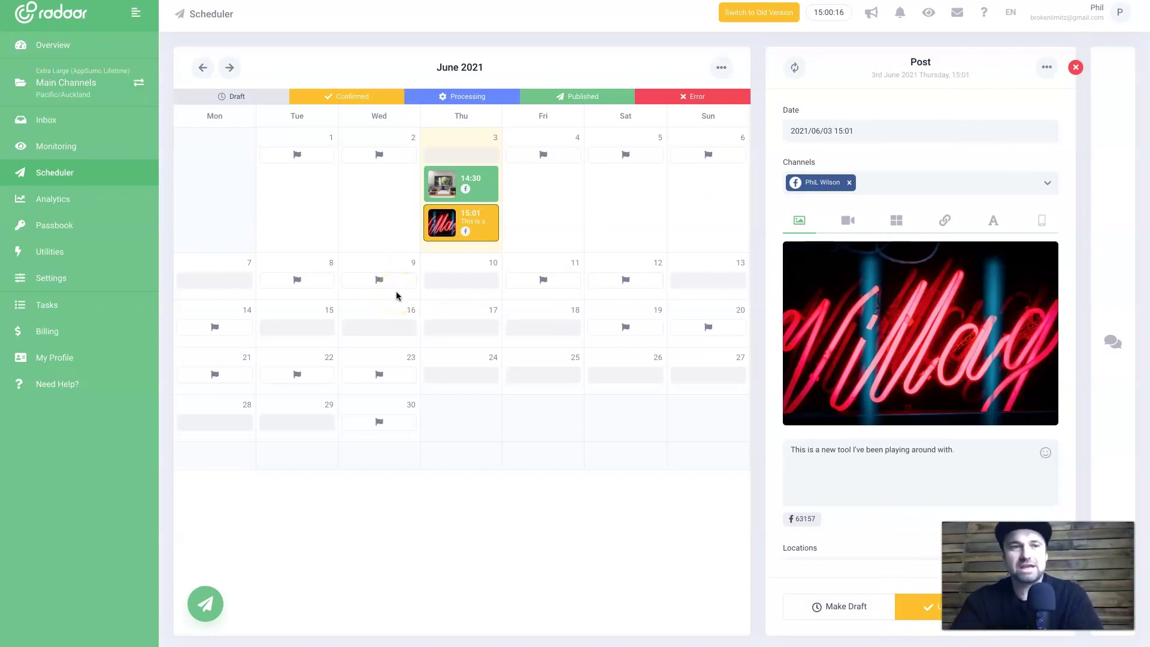
# Step: Open Analytics, dismiss the board hint, and add a Monitoring Timeline widget to the General board
pyautogui.click(42, 198)
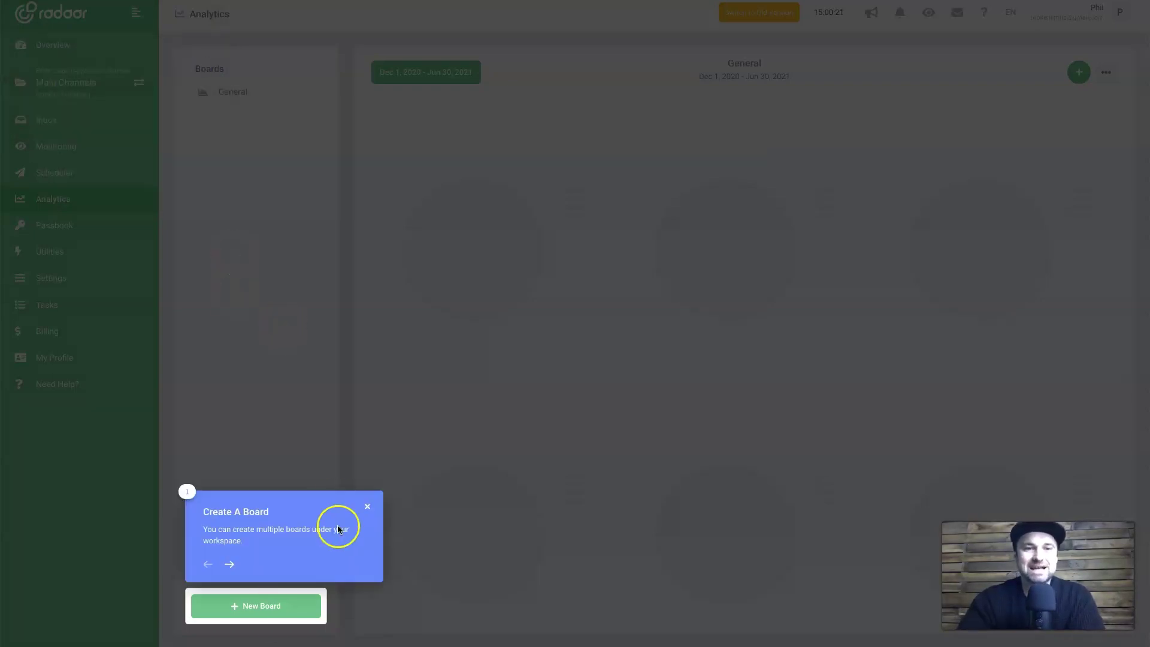
pyautogui.click(368, 509)
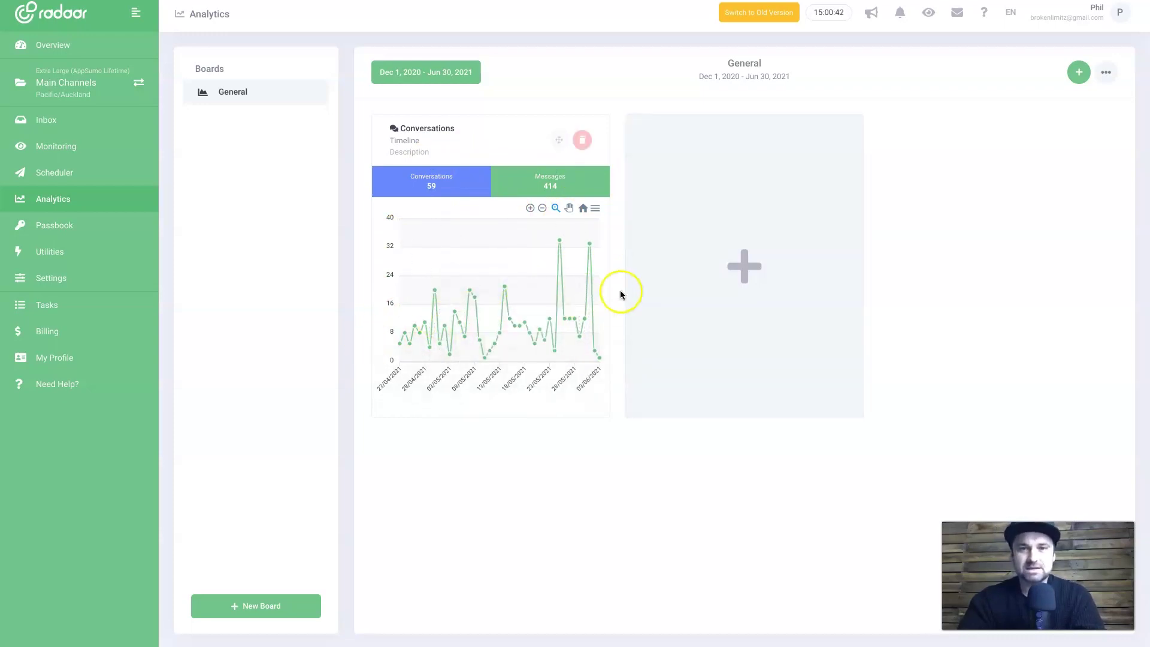
pyautogui.click(745, 268)
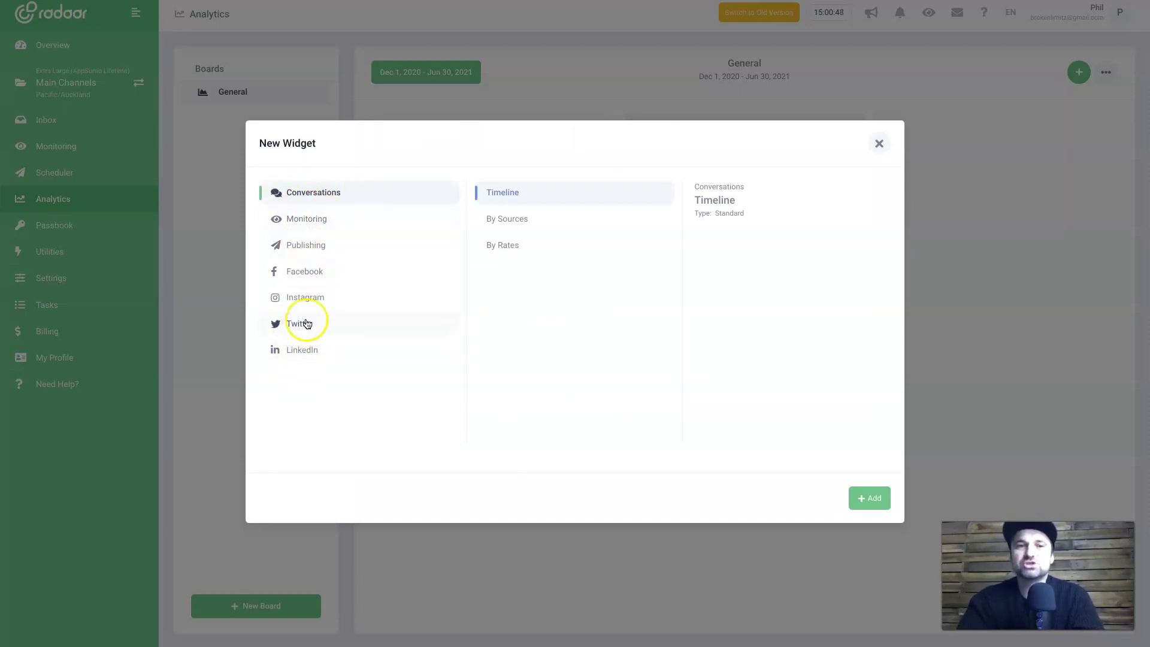
pyautogui.click(321, 217)
pyautogui.click(329, 253)
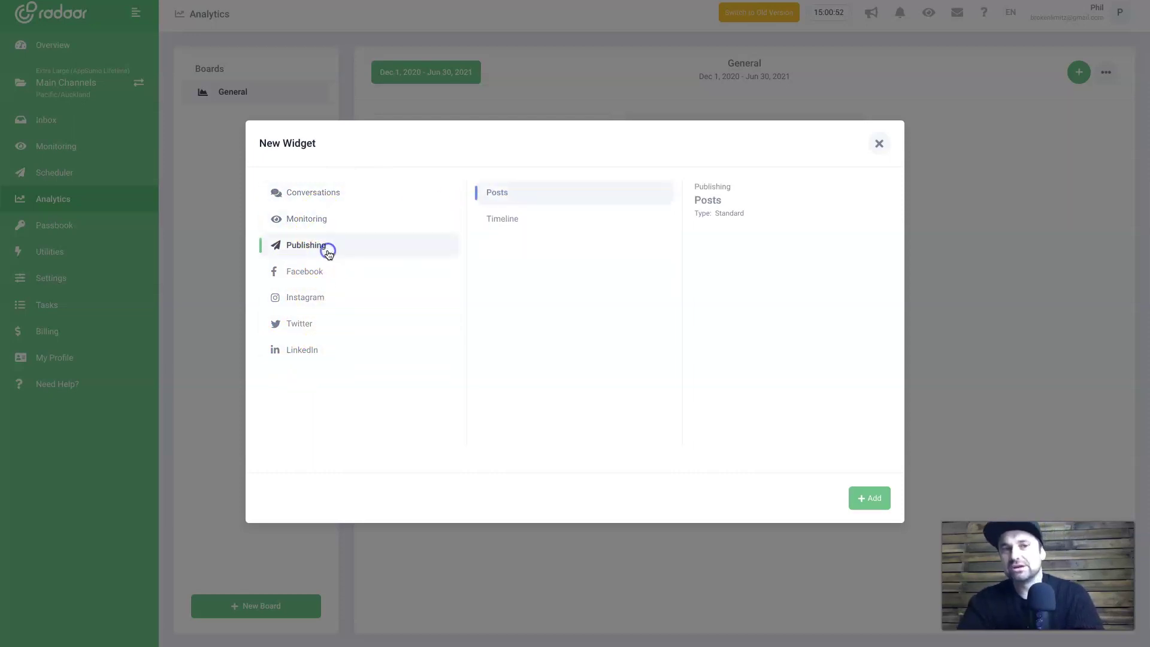
pyautogui.click(321, 192)
pyautogui.click(338, 221)
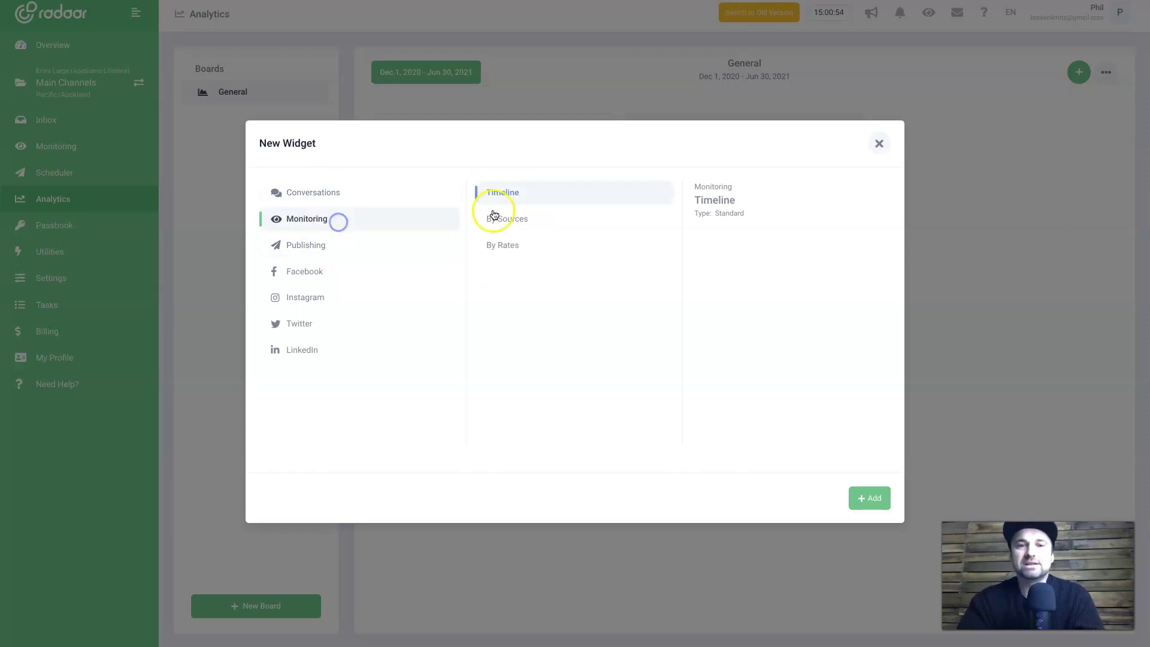
pyautogui.click(859, 499)
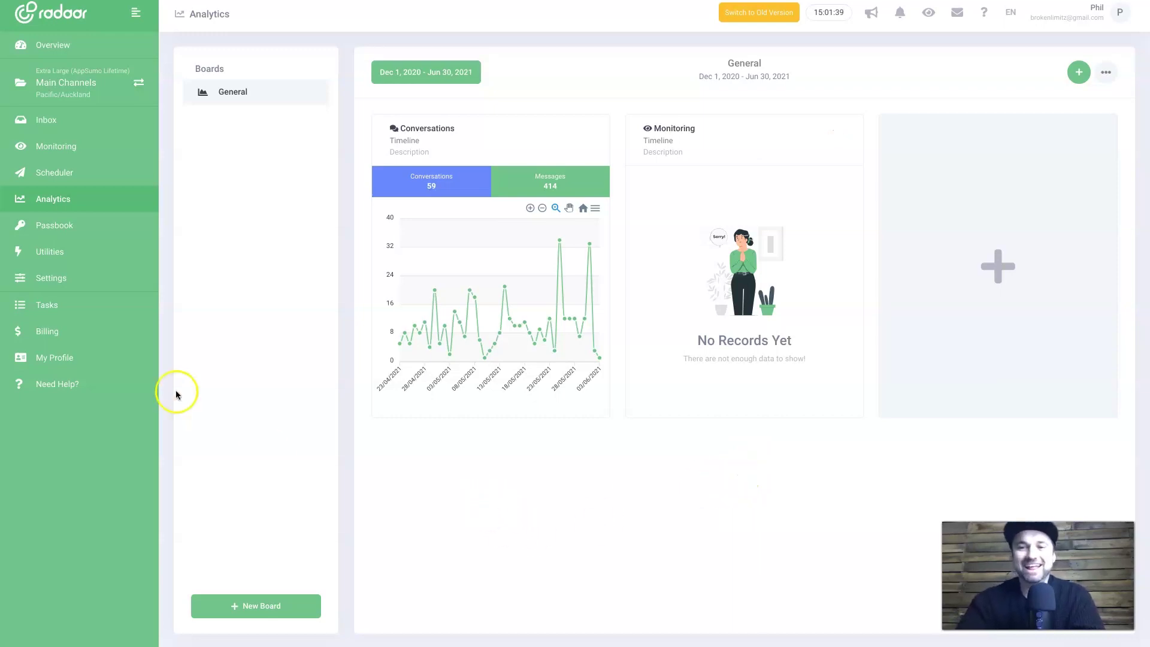
# Step: Unlock the Passbook with the master password, and dismiss the browser's save prompt and the new-password hint
pyautogui.click(127, 228)
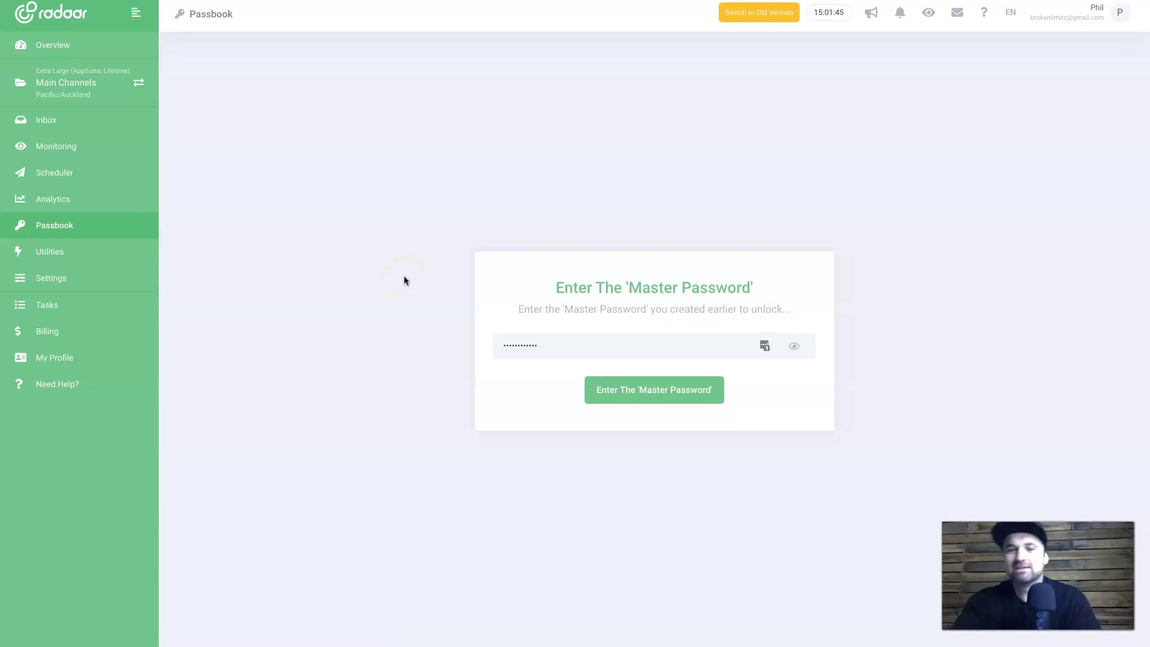
pyautogui.click(630, 392)
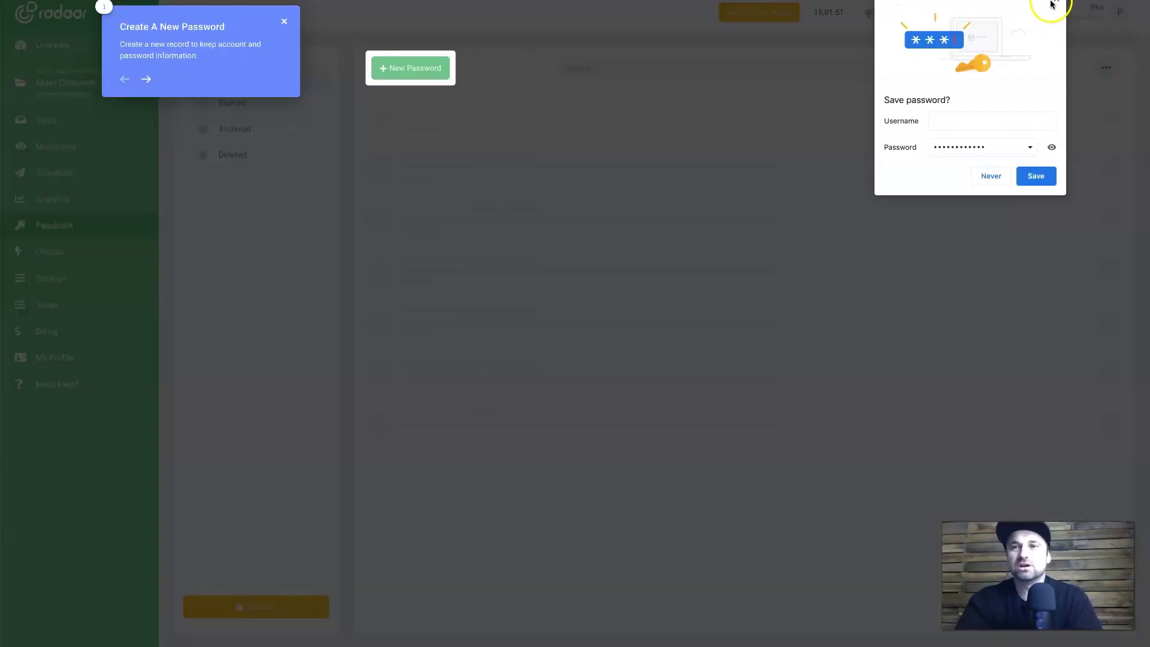
pyautogui.click(1054, 2)
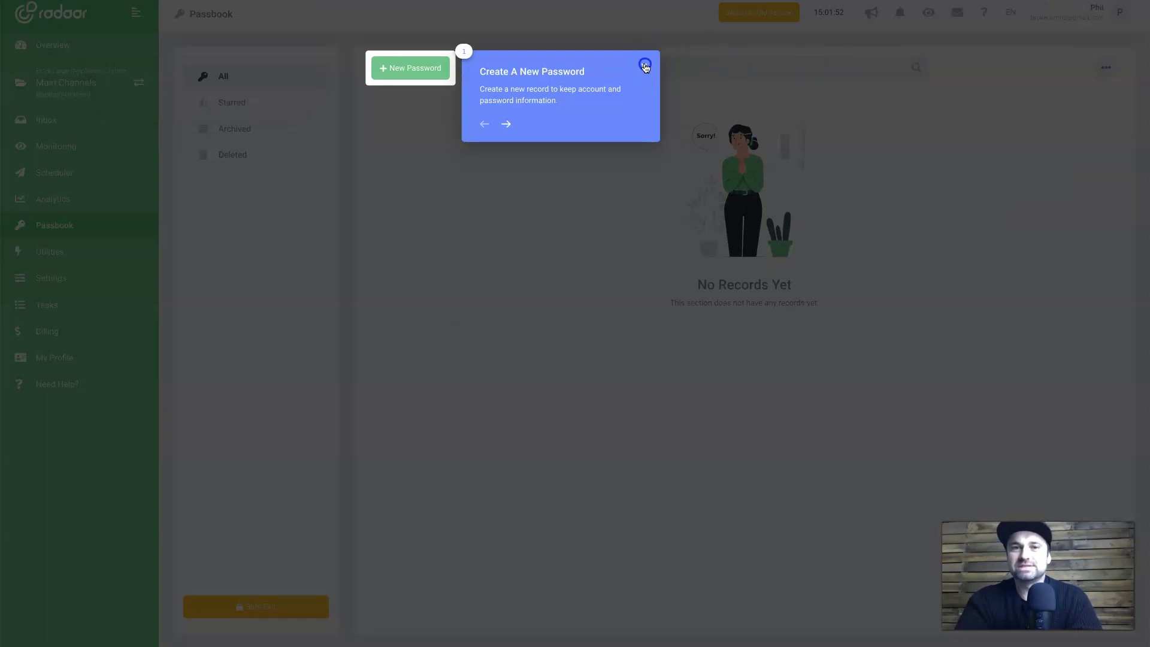
pyautogui.click(645, 64)
# Step: Create a new Passbook password record named "Youtube Test"
pyautogui.click(429, 65)
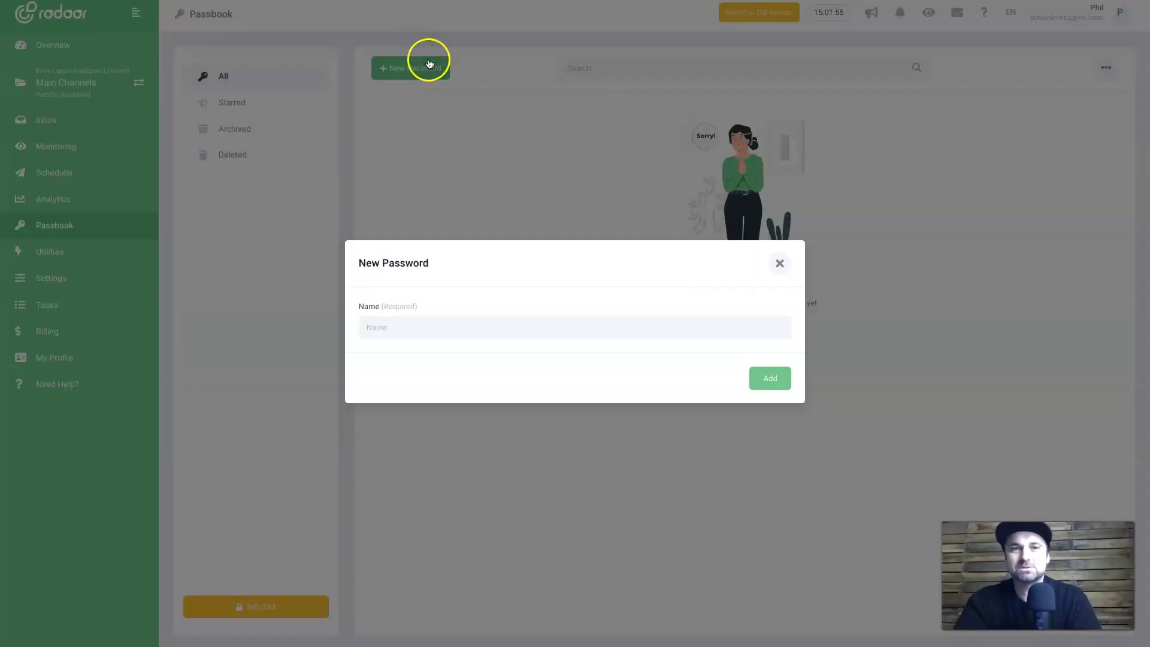
pyautogui.click(412, 328)
pyautogui.write('Youtube Test')
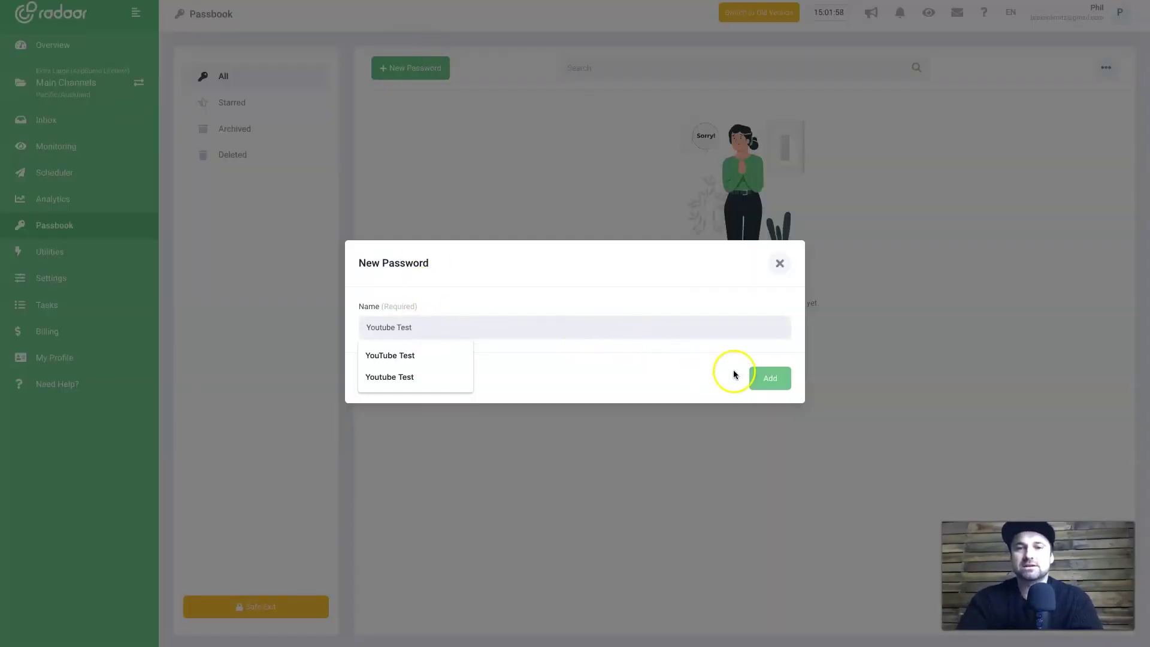
pyautogui.click(767, 379)
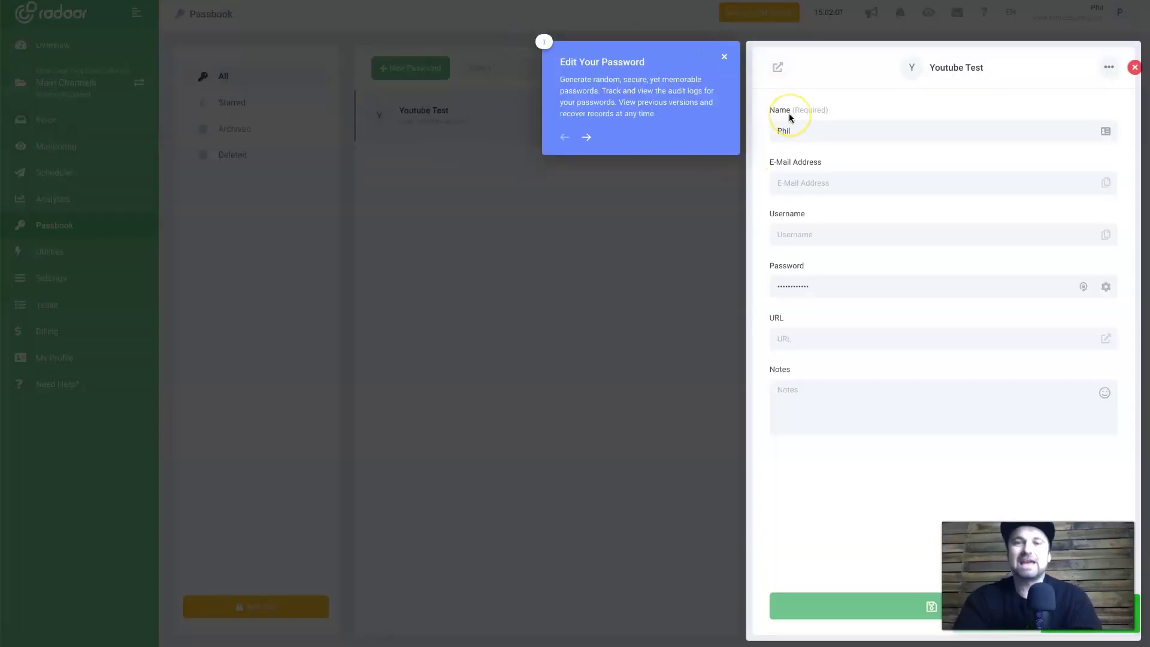
# Step: Dismiss the editing hint, rename the Youtube Test record to "Instagram" plus the account handle, and save it
pyautogui.click(789, 122)
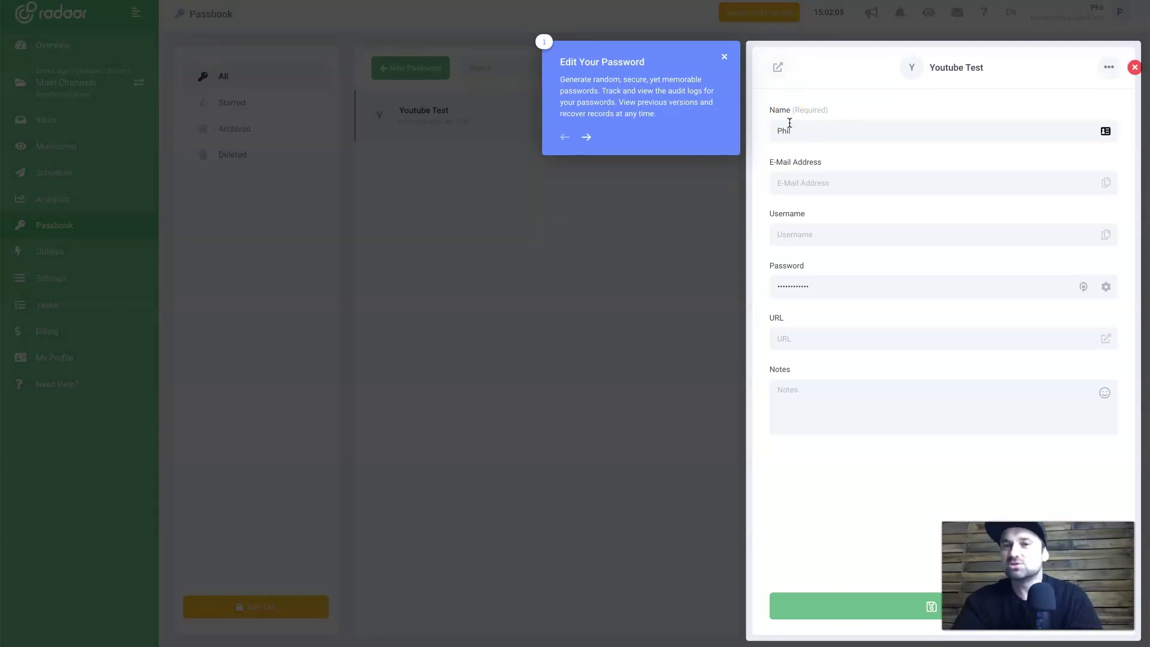
pyautogui.click(803, 130)
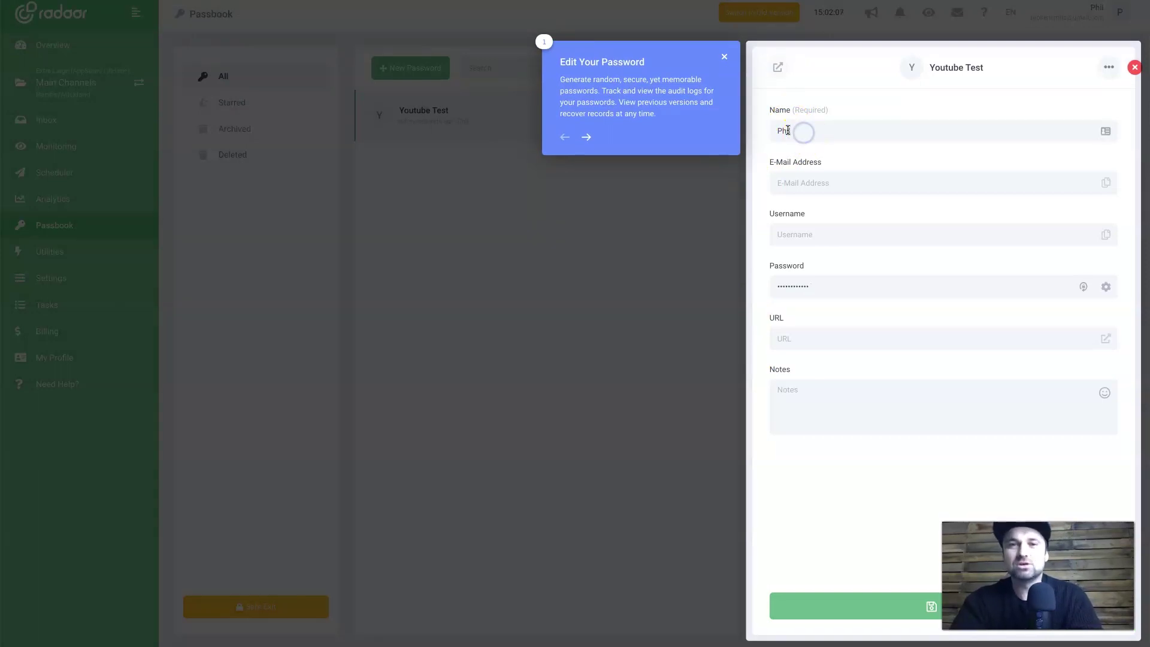
pyautogui.click(724, 56)
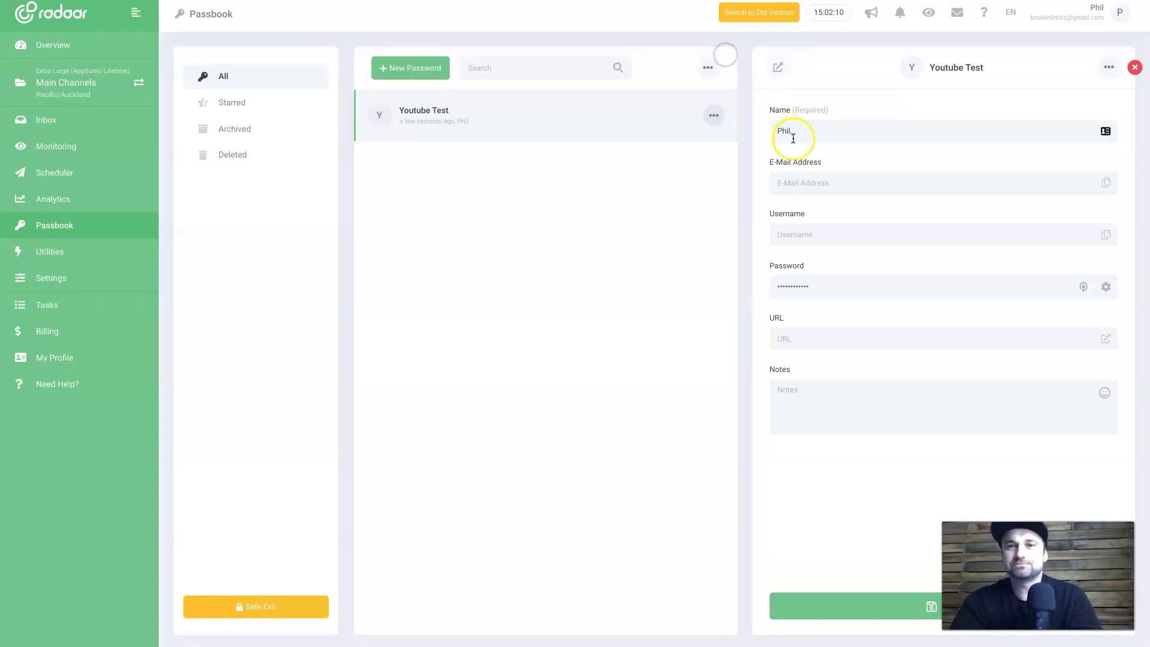
pyautogui.doubleClick(788, 131)
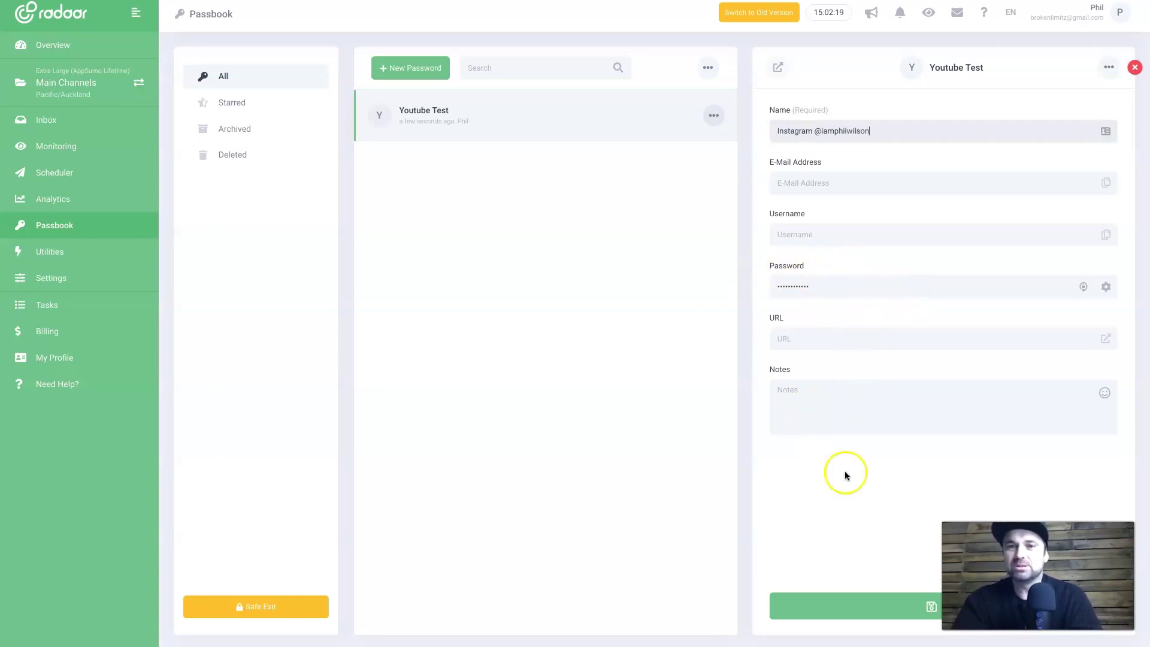
pyautogui.click(810, 611)
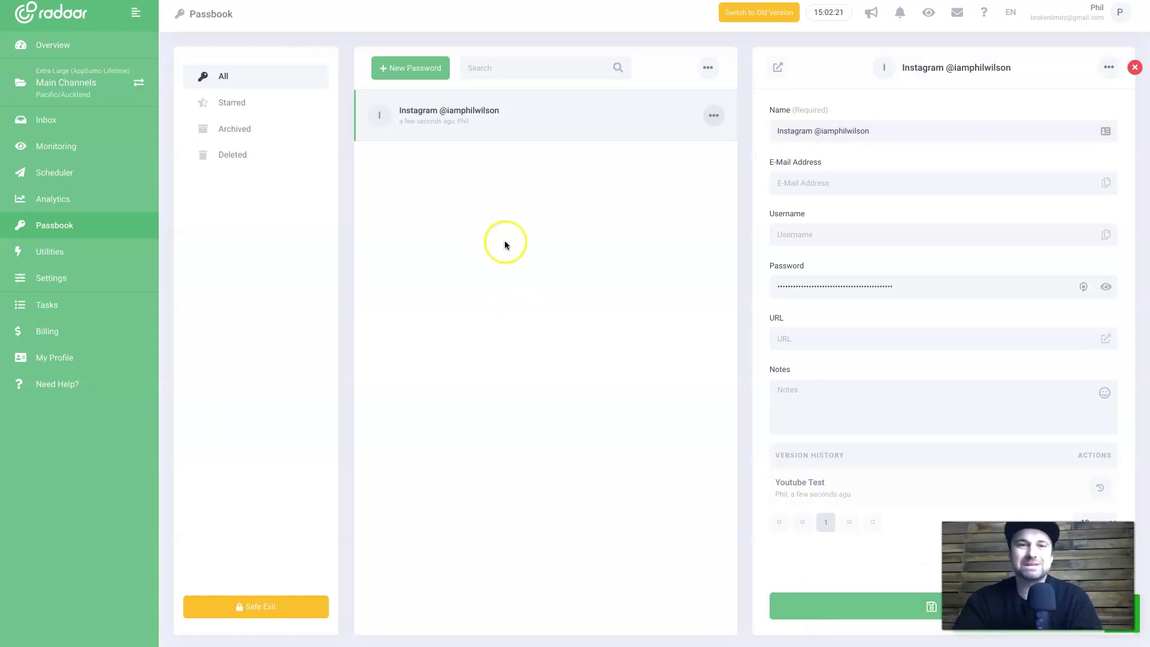
# Step: Return to the Passbook's full record list and dismiss the browser's offer to save the password
pyautogui.click(70, 224)
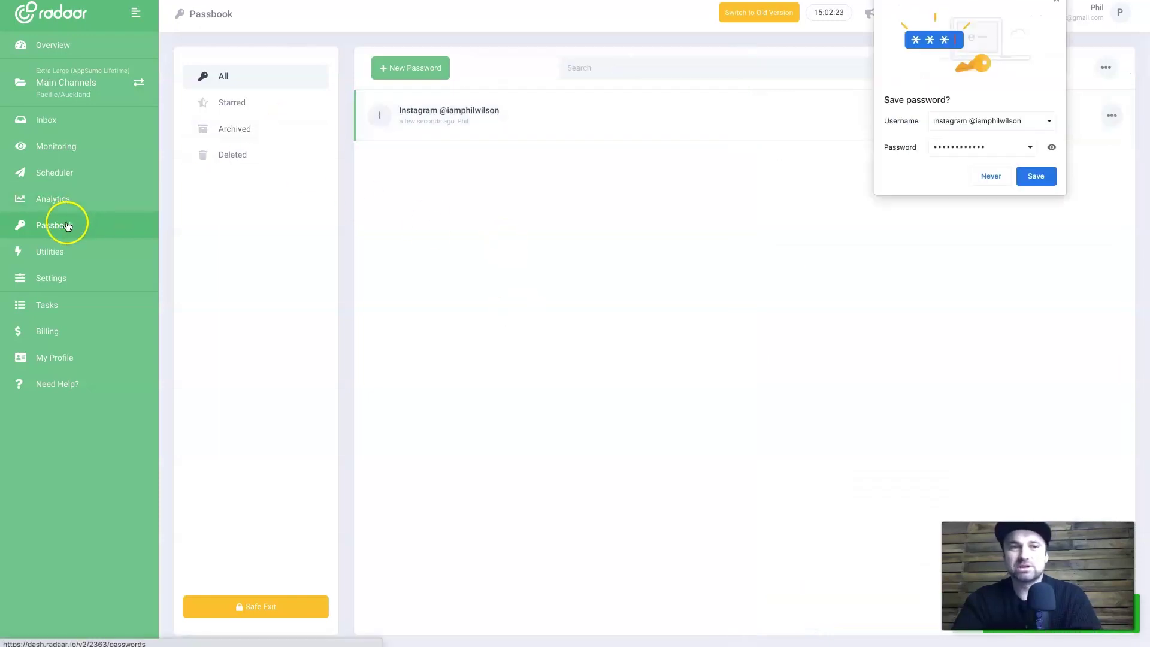
pyautogui.click(1052, 6)
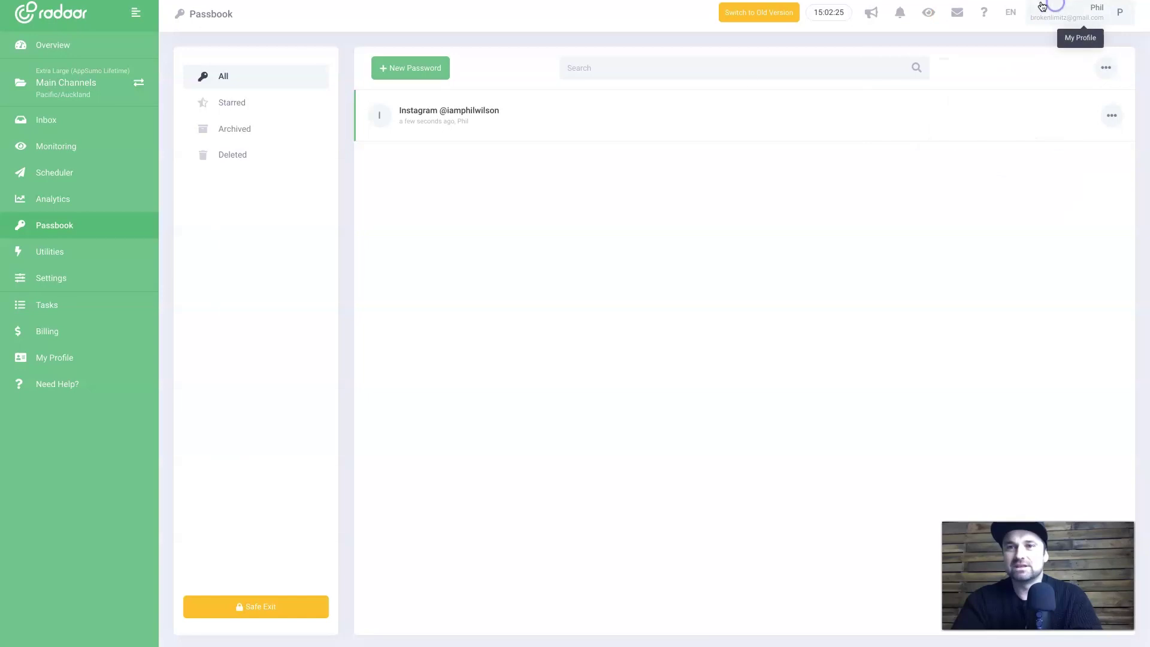
pyautogui.click(38, 204)
pyautogui.click(55, 233)
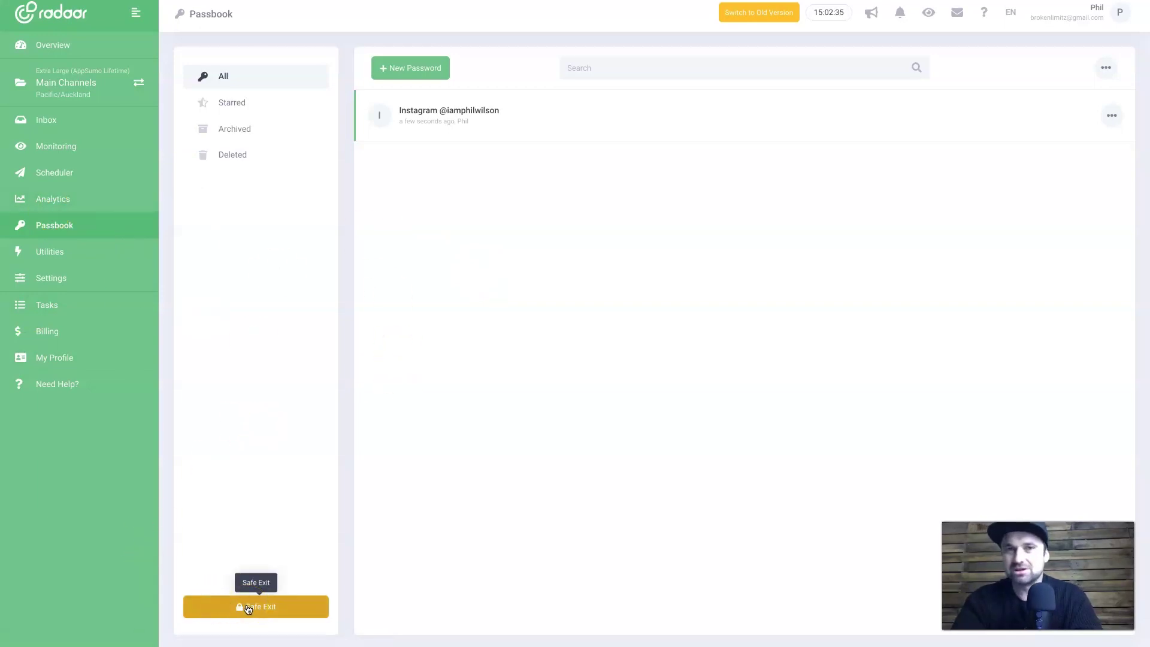
# Step: Open the URL Shortener in Utilities and dismiss the hint about creating a new link
pyautogui.click(485, 330)
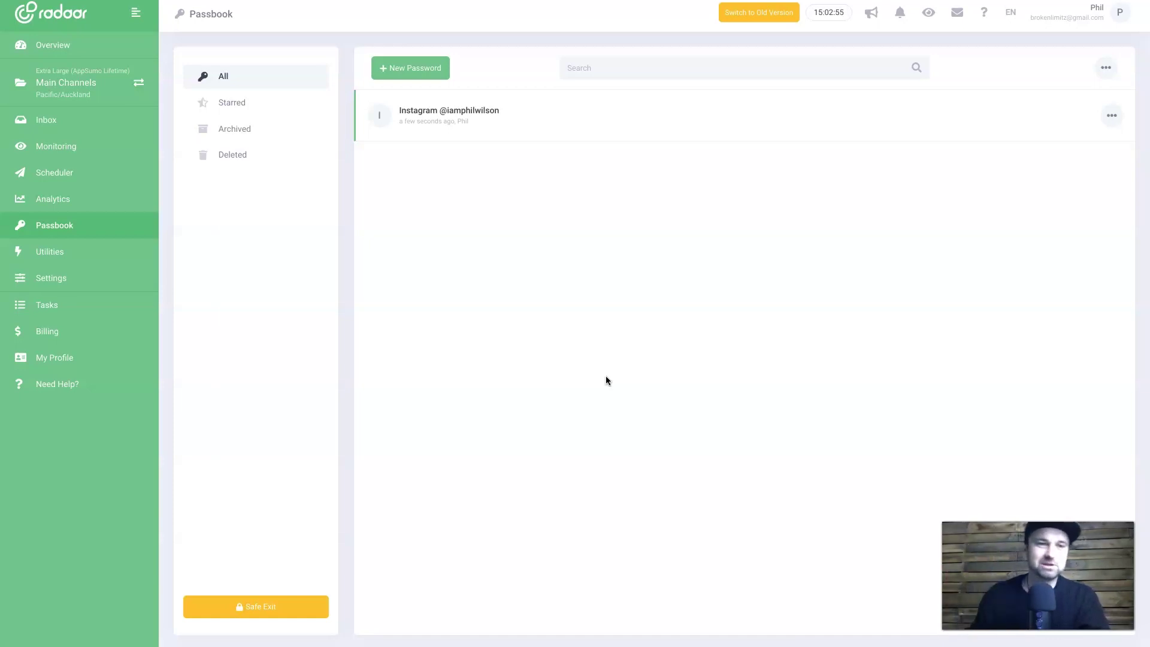
pyautogui.click(121, 259)
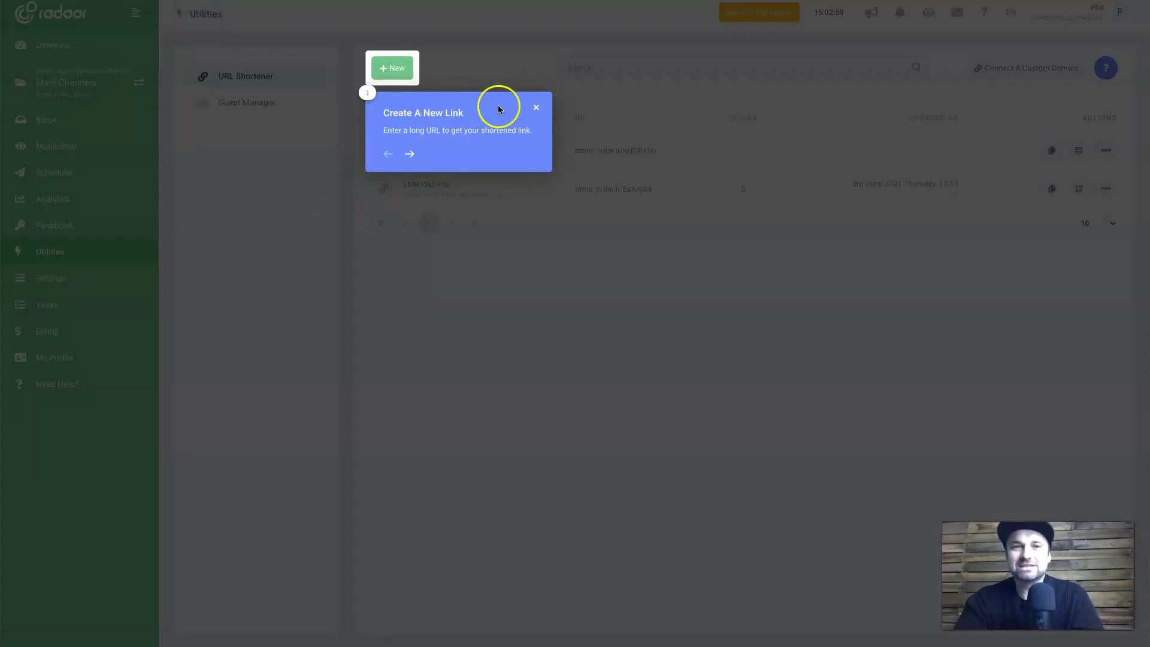
pyautogui.click(536, 108)
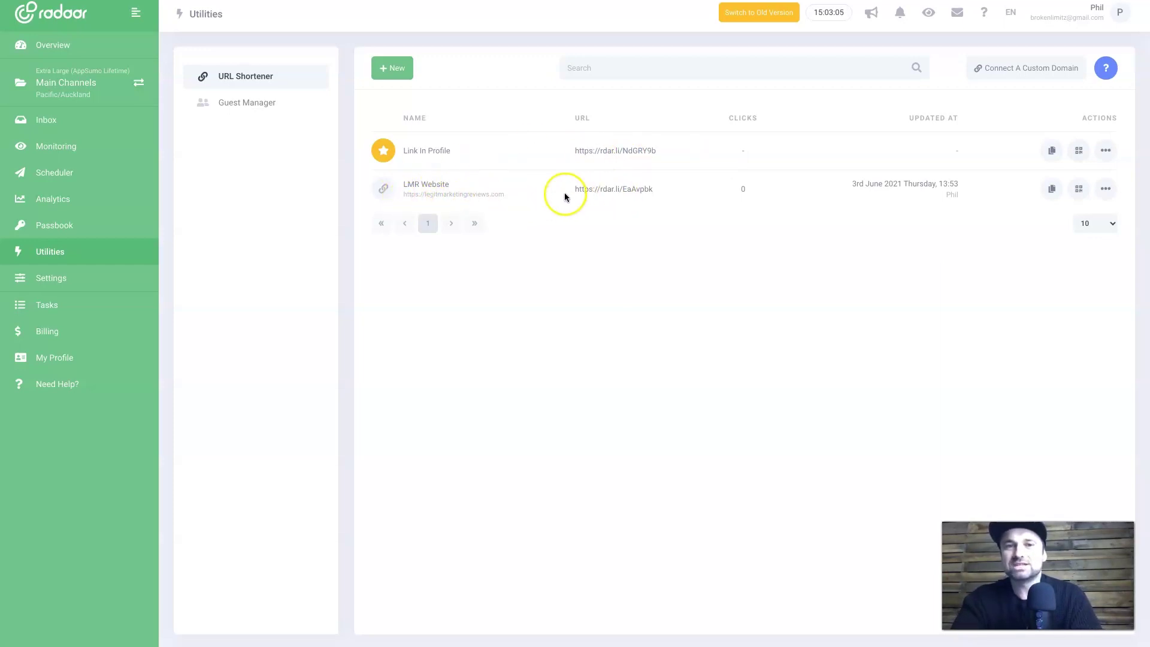
pyautogui.click(395, 68)
pyautogui.click(497, 298)
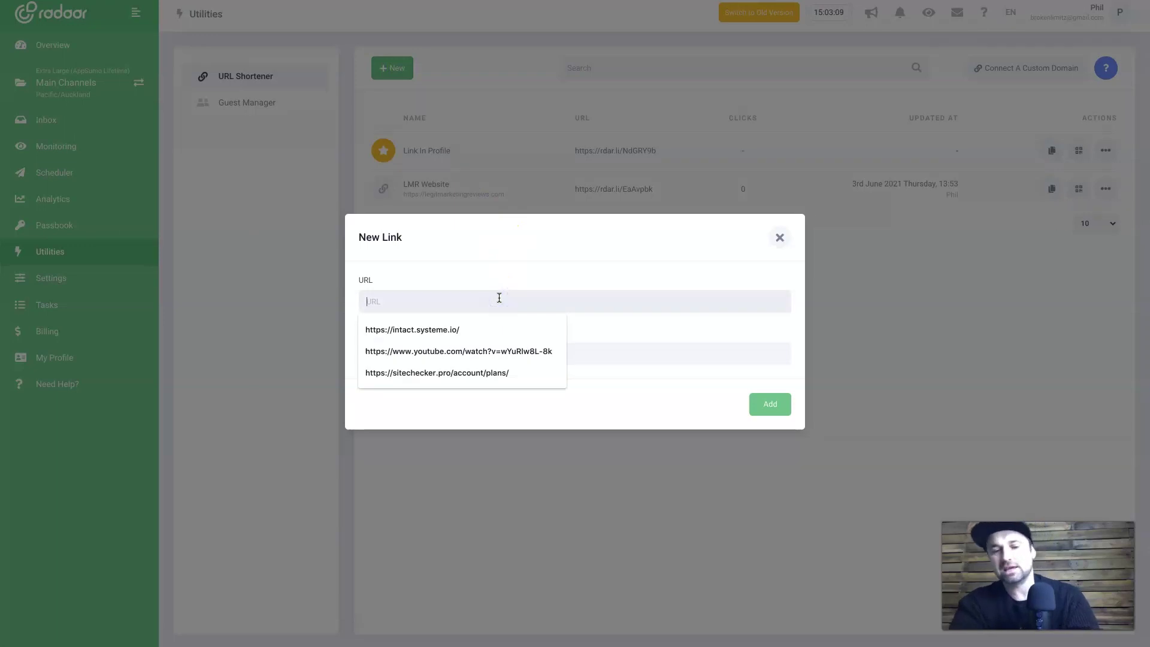
pyautogui.write('http')
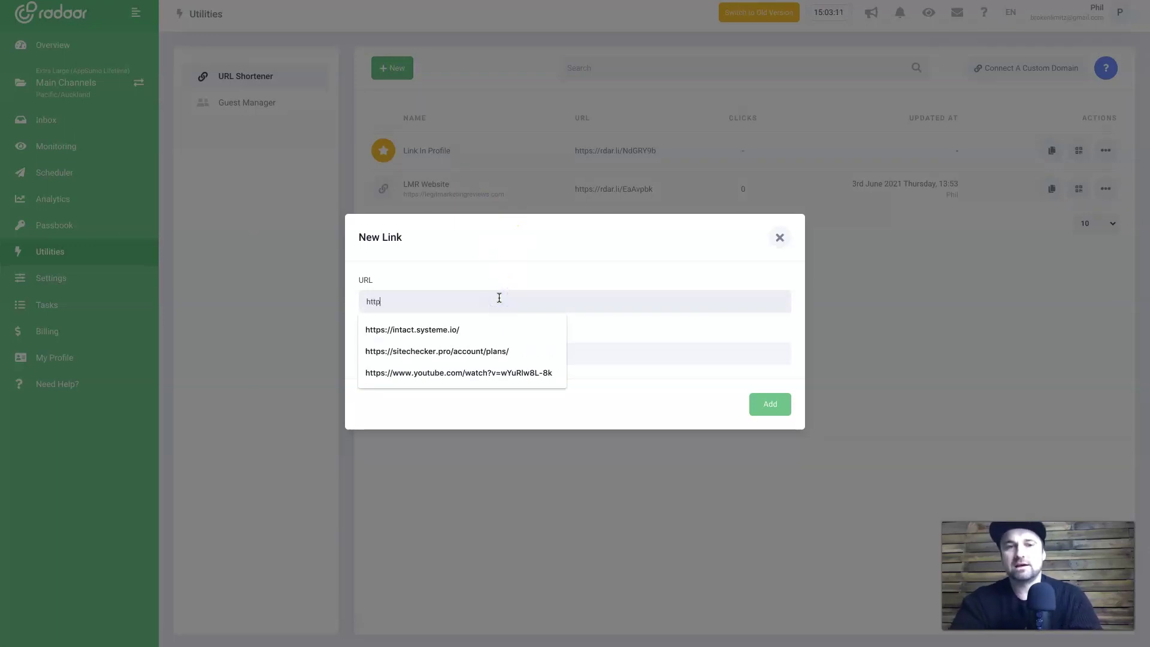
pyautogui.write('s://radaar.io')
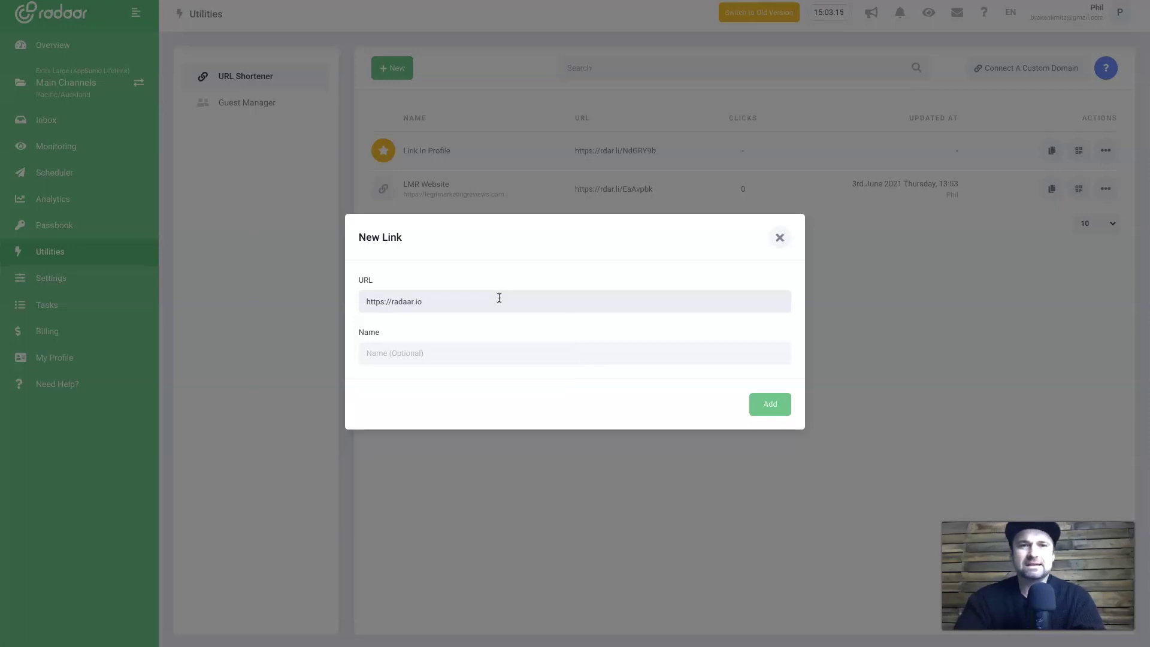
pyautogui.click(769, 404)
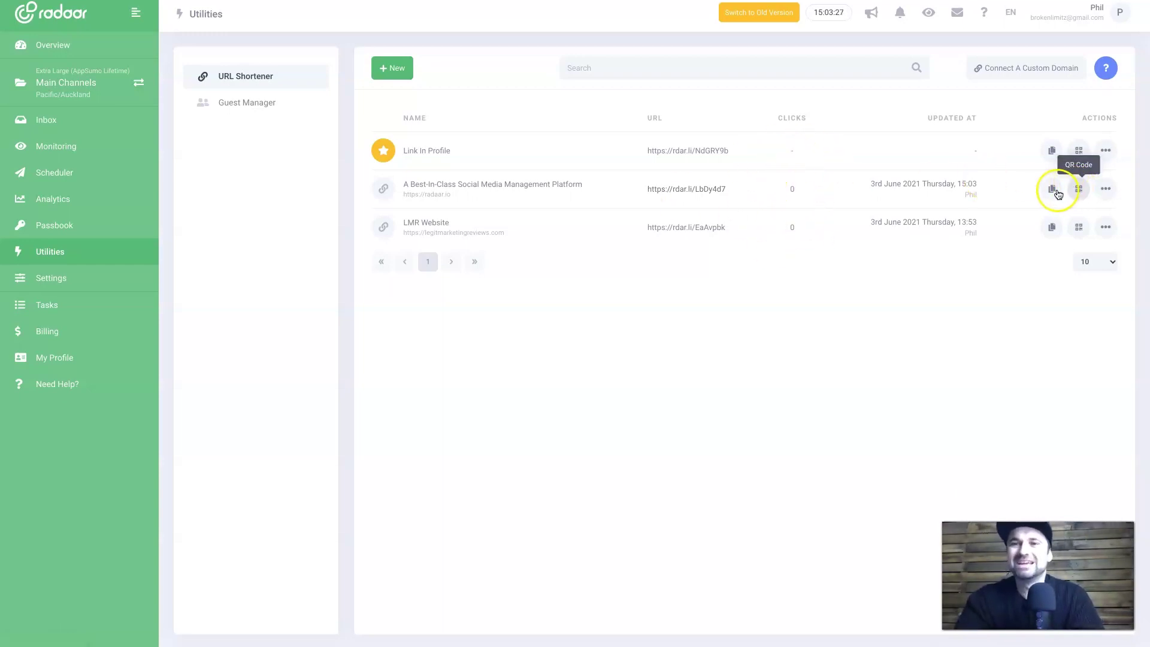
pyautogui.click(1105, 190)
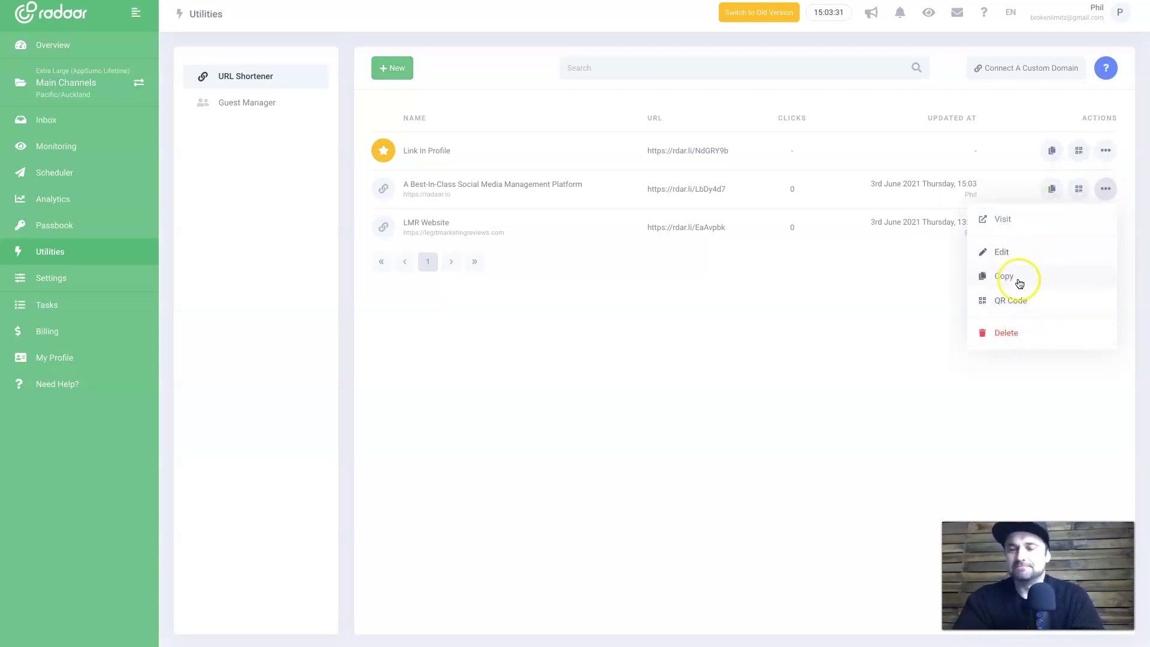
pyautogui.click(867, 298)
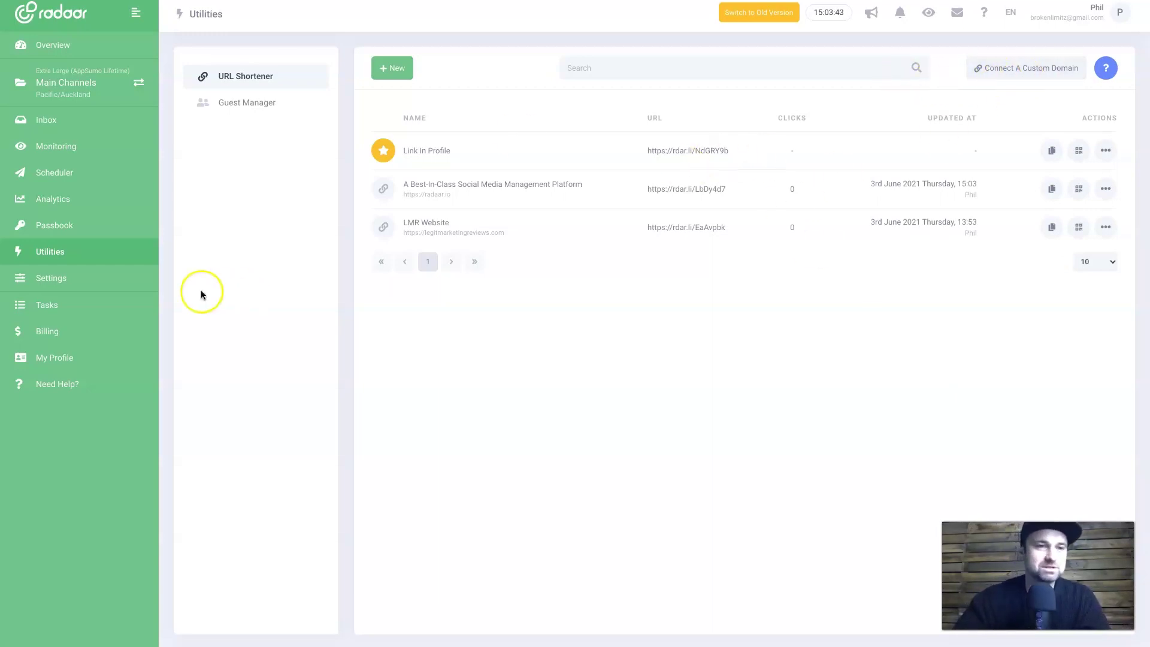
# Step: Create a first task board named "YouTube checklist" and dismiss the board hint
pyautogui.click(66, 305)
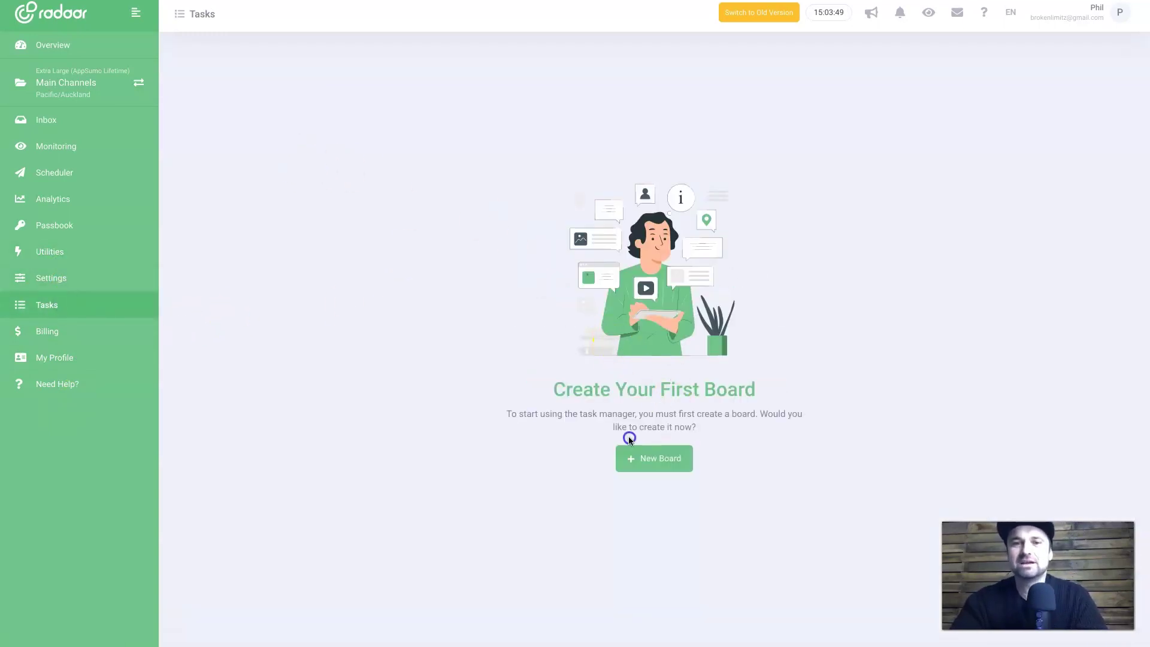
pyautogui.click(624, 457)
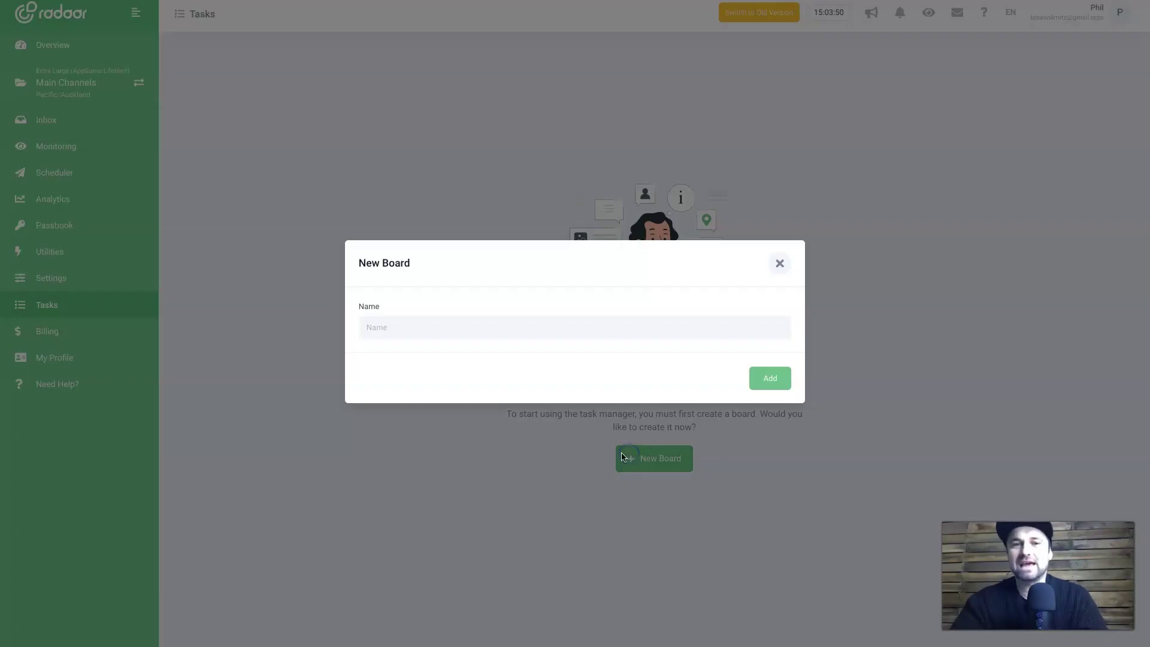
pyautogui.click(489, 333)
pyautogui.write('YouTube check')
pyautogui.click(770, 377)
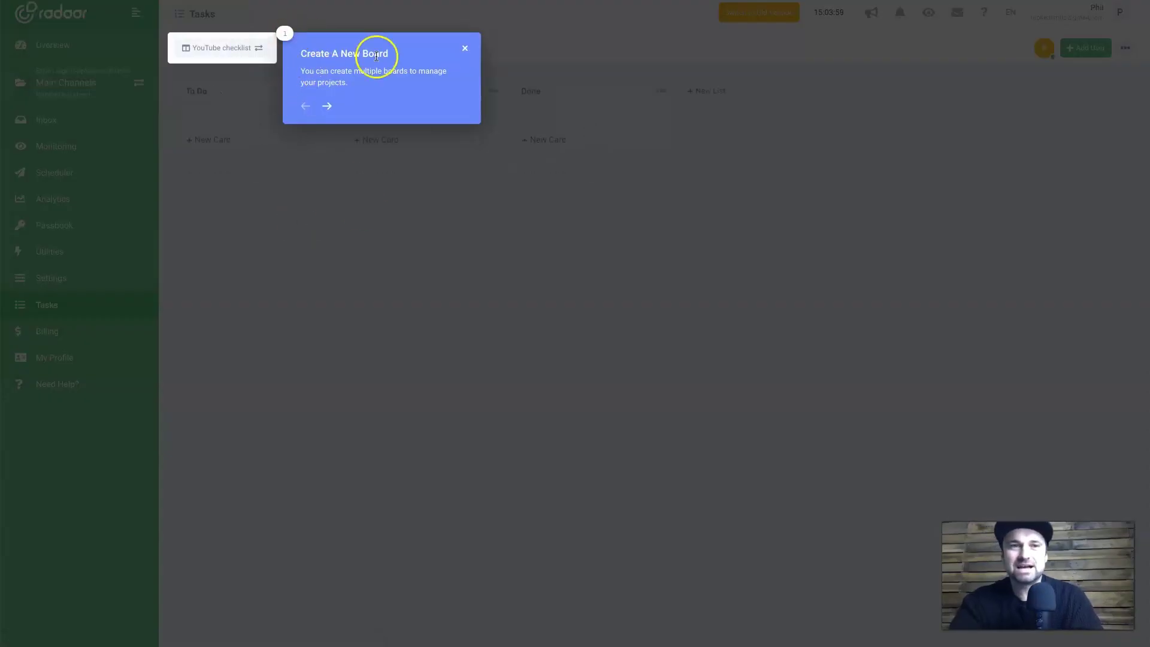
pyautogui.click(465, 49)
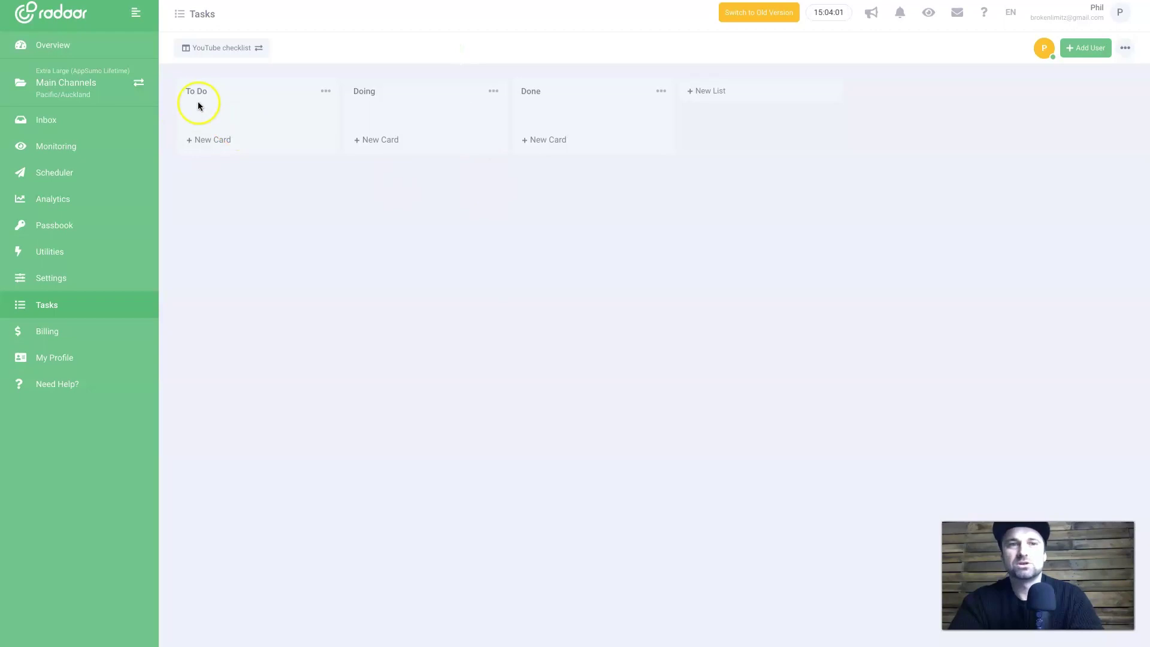